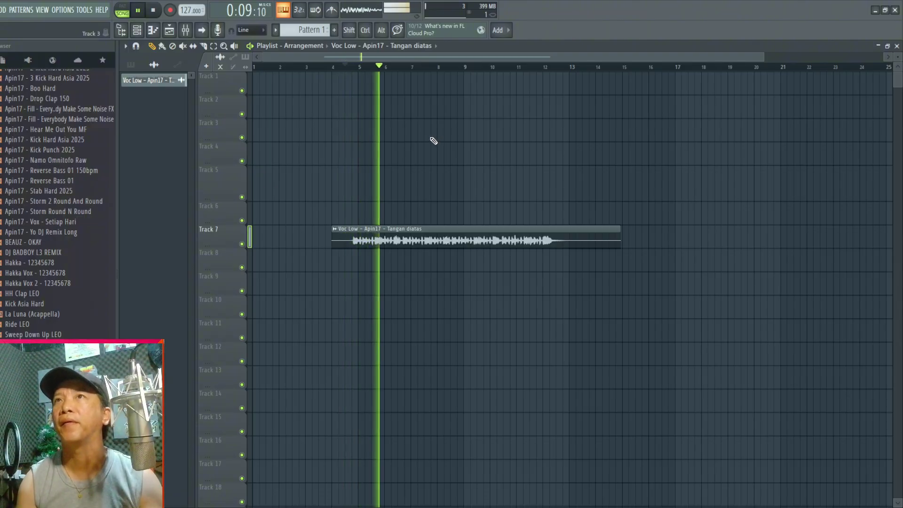
Set the project tempo to 180 BPM and briefly play the arrangement at the new speed.
key(space)
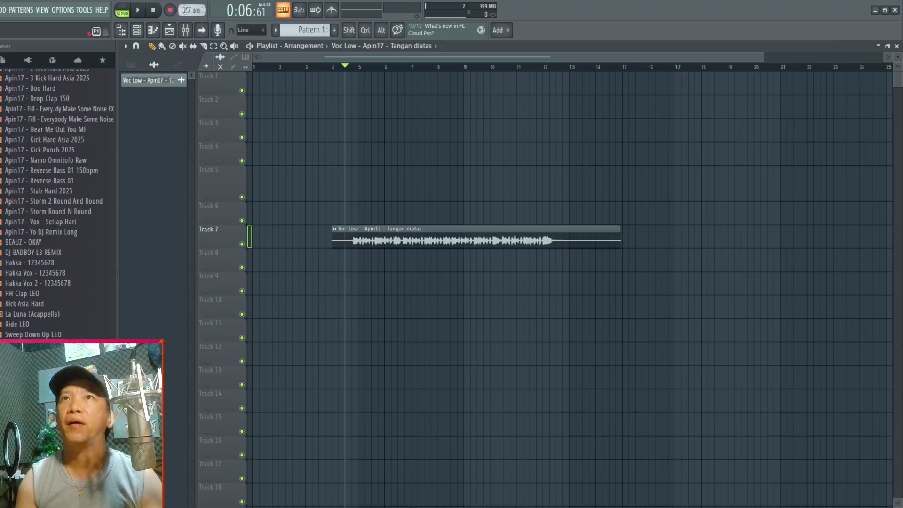
drag(188, 10, 188, 5)
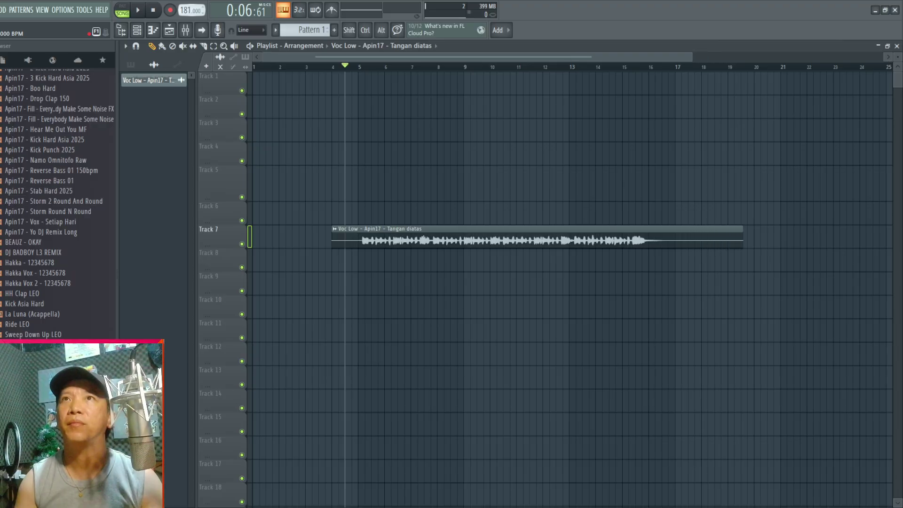
key(space)
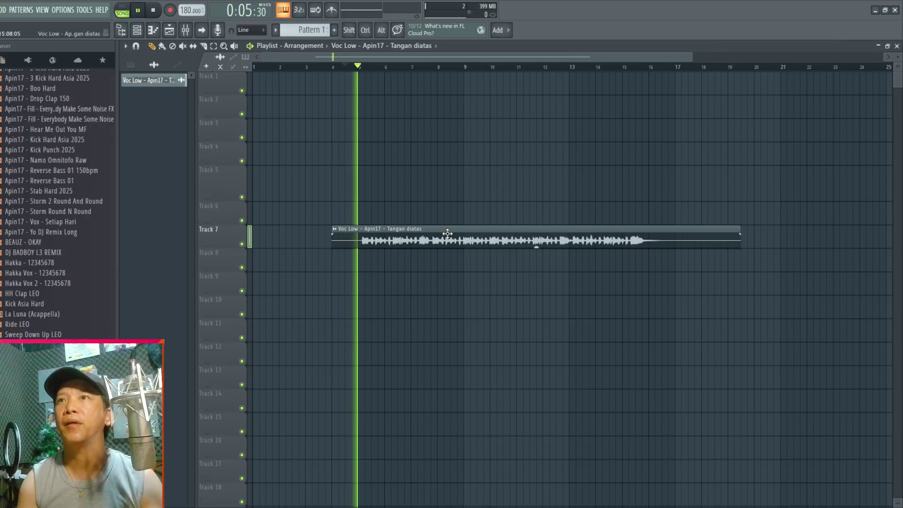
key(space)
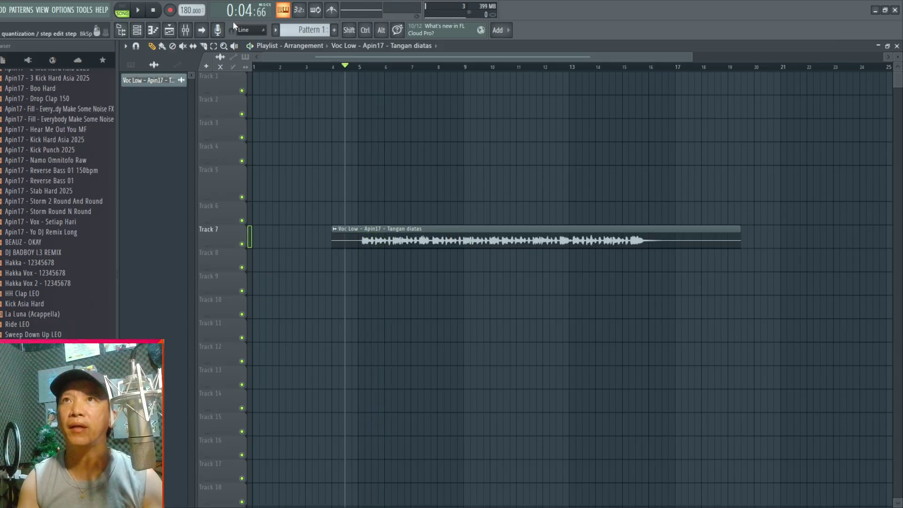
Turn on the metronome and play the vocal clip against it from bar 5.
click(335, 11)
click(359, 66)
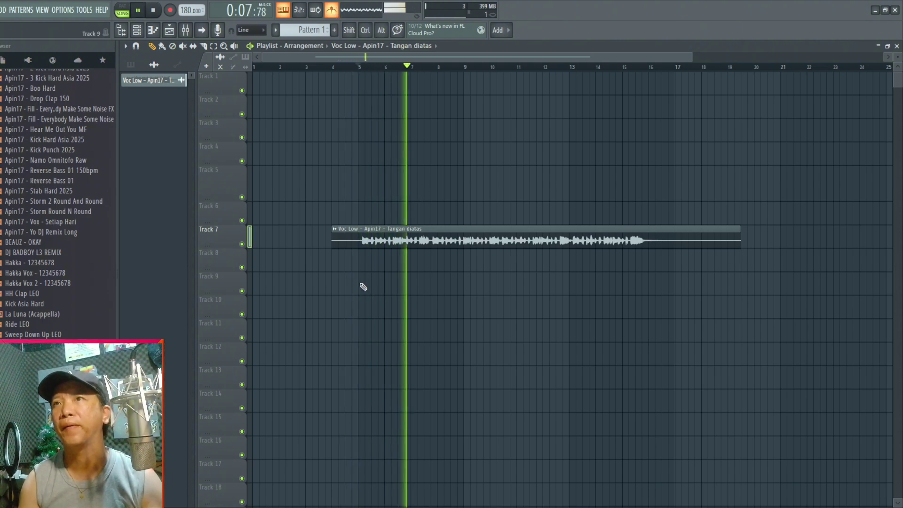
key(space)
ctrl+scroll(371, 270, up, 3)
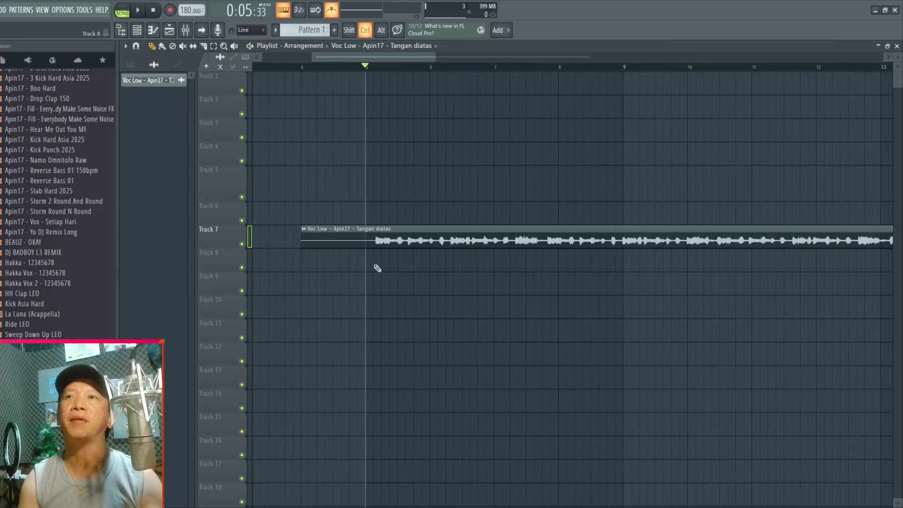
ctrl+scroll(403, 262, down, 2)
ctrl+scroll(389, 259, up, 3)
ctrl+scroll(368, 257, down, 2)
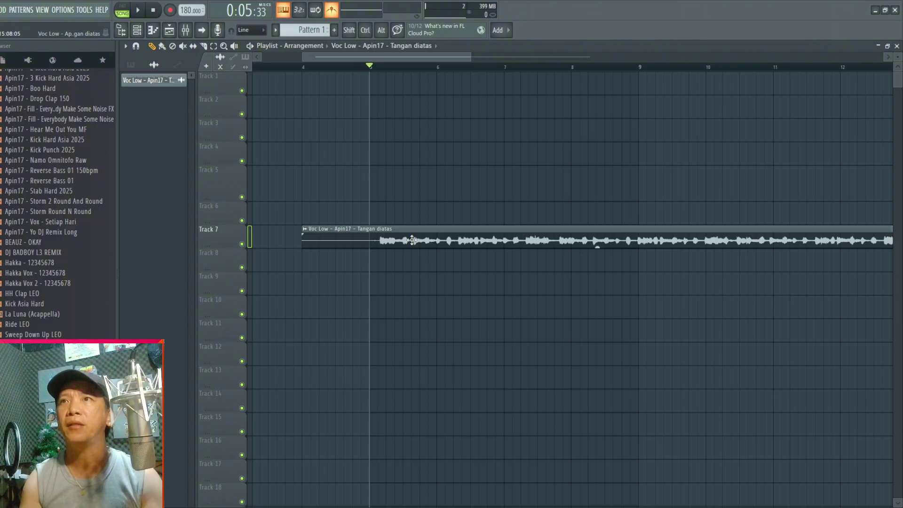
key(space)
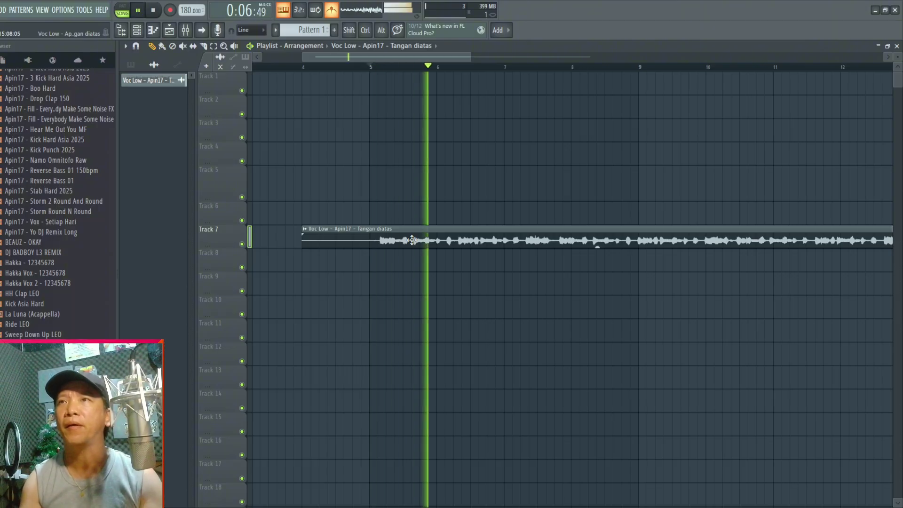
key(space)
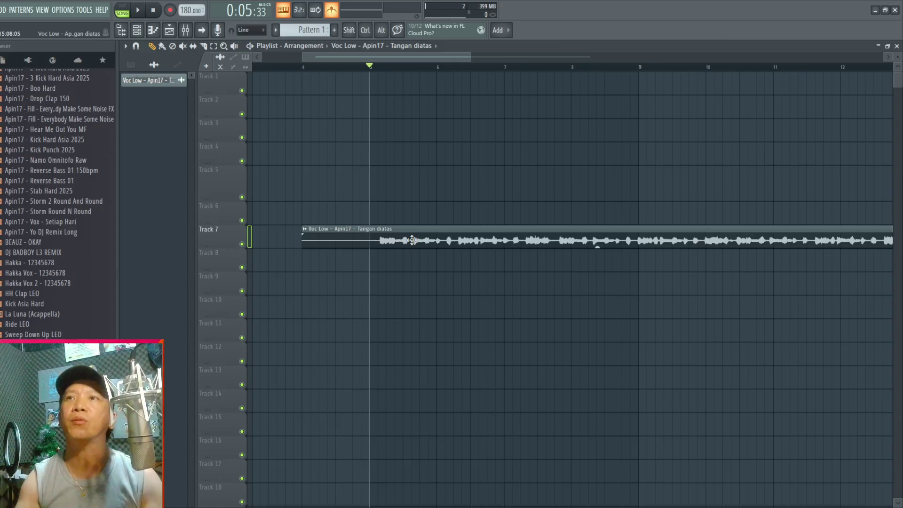
Move the vocal clip on Track 7 earlier so its first phrase begins just before bar 5, and check it by playing short sections.
mouse_move(412, 240)
mouse_down()
mouse_move(387, 242)
mouse_move(423, 241)
mouse_up()
scroll(375, 243, up, 3)
scroll(376, 242, up, 3)
click(330, 66)
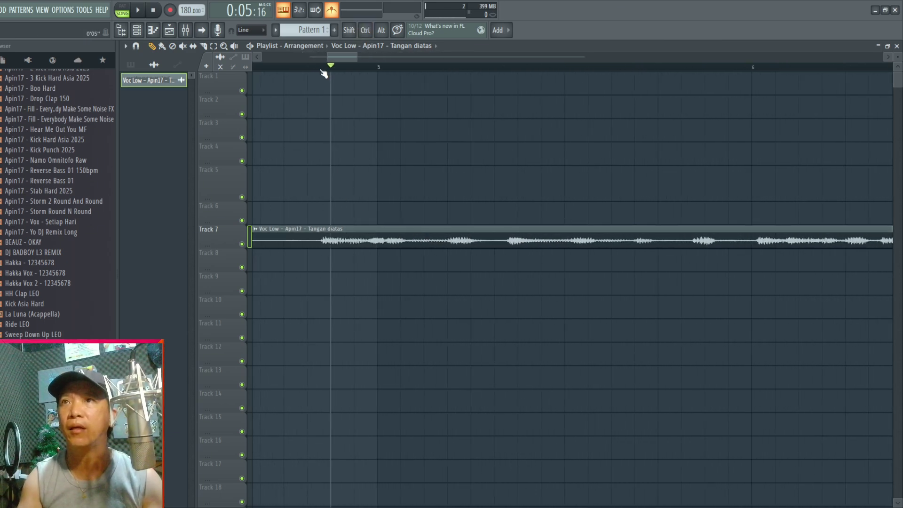
key(space)
key(space)
click(381, 67)
key(space)
key(space)
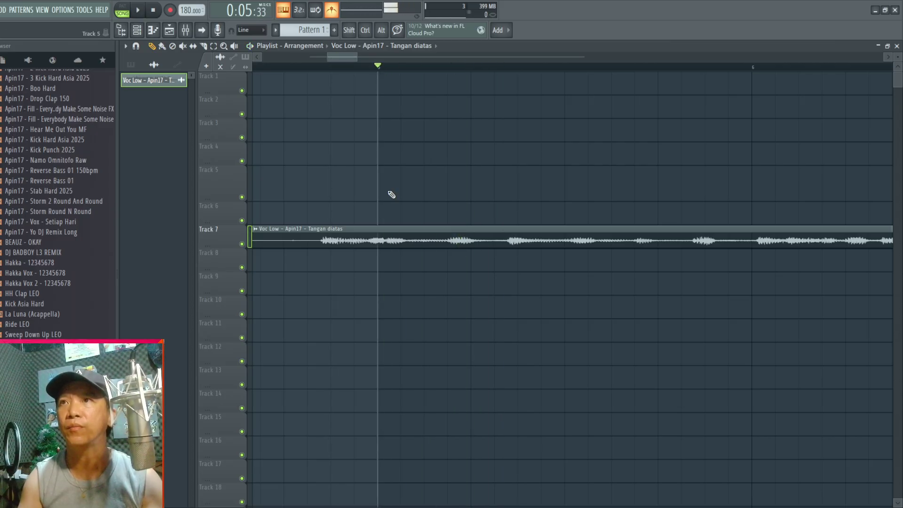
Nudge the vocal clip slightly later and play it repeatedly against the metronome from bar 5.
drag(428, 241, 437, 240)
key(space)
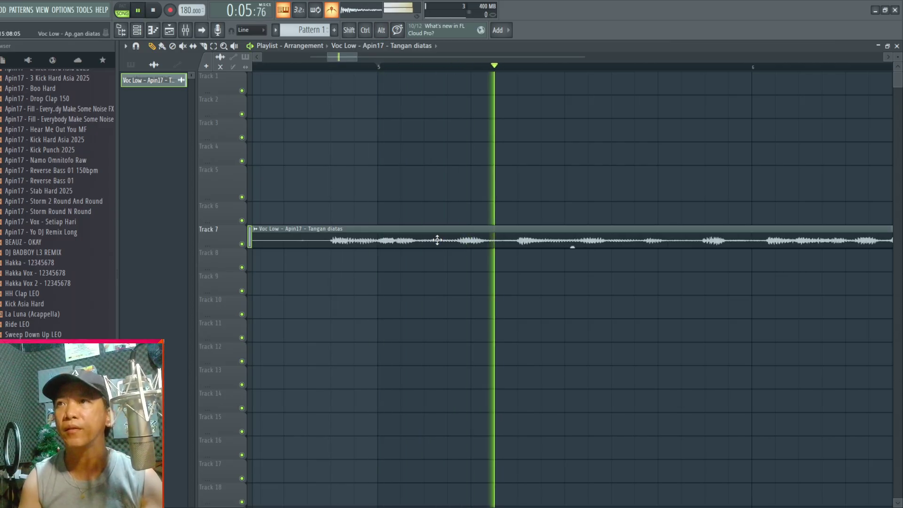
scroll(437, 240, down, 4)
scroll(436, 240, down, 2)
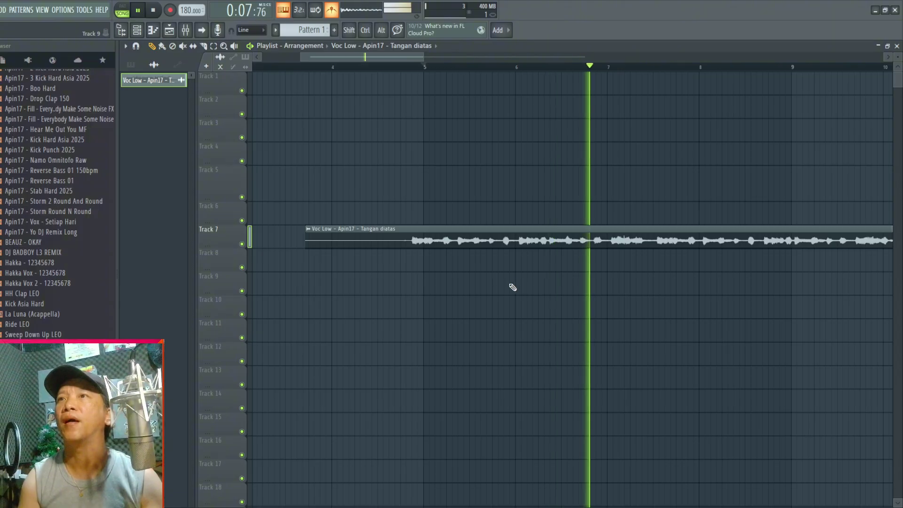
key(space)
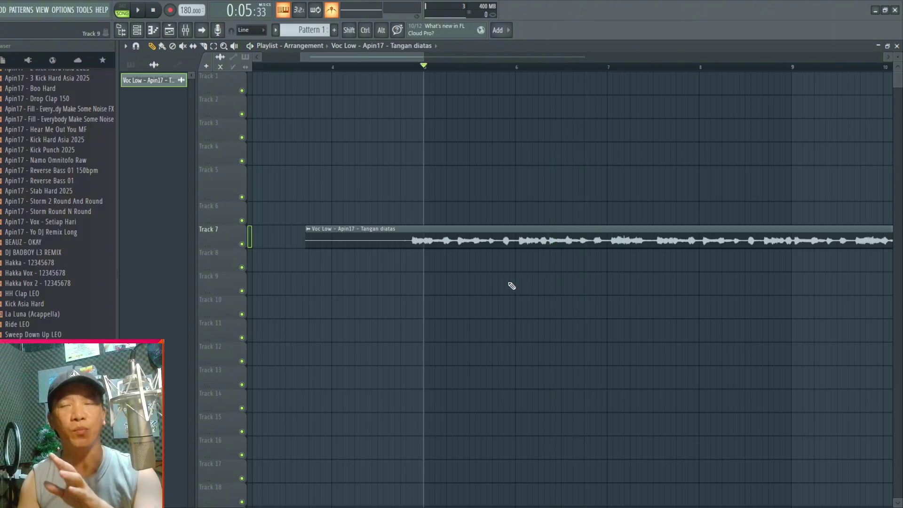
key(space)
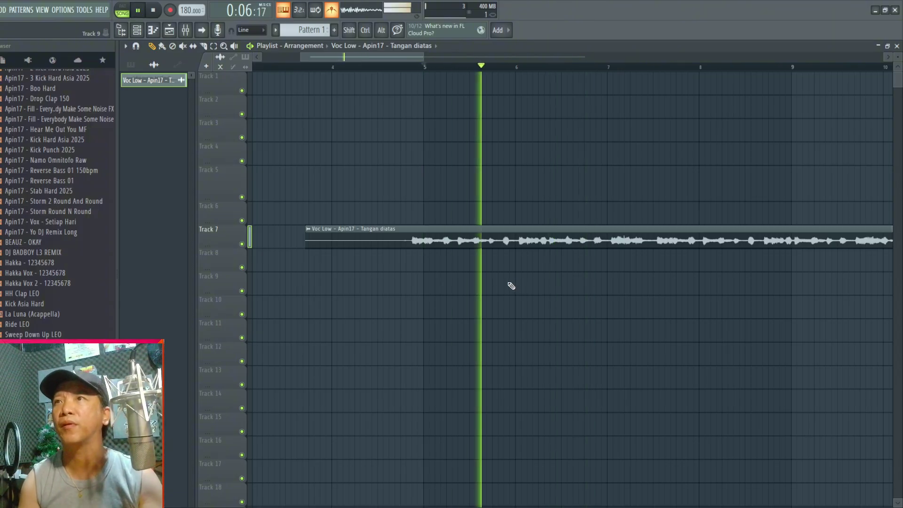
key(space)
scroll(484, 266, down, 2)
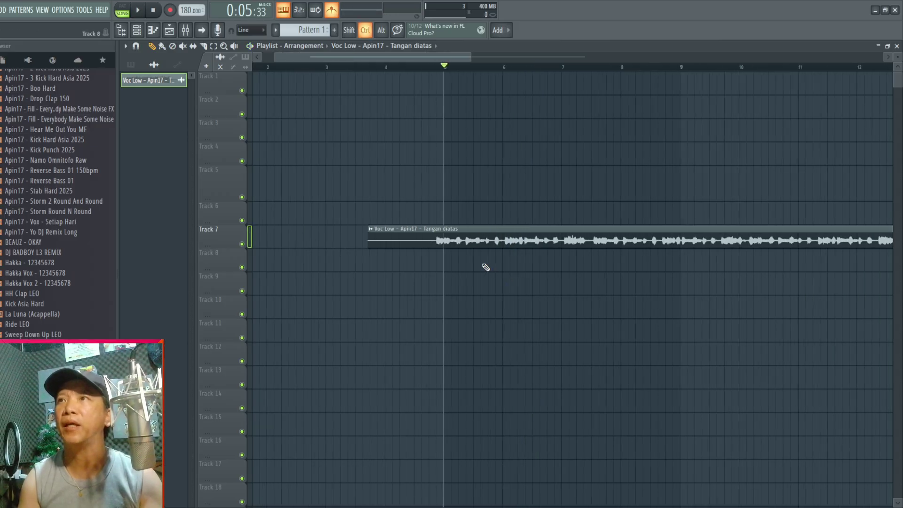
key(space)
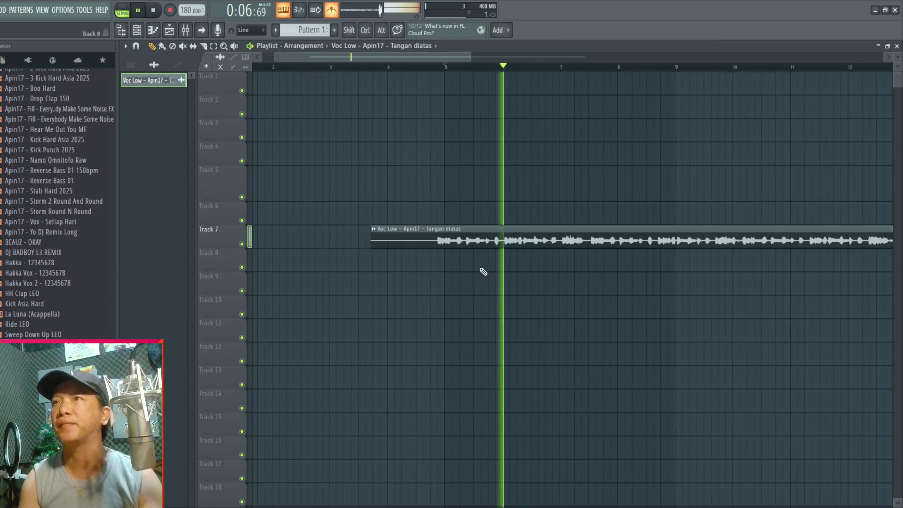
key(space)
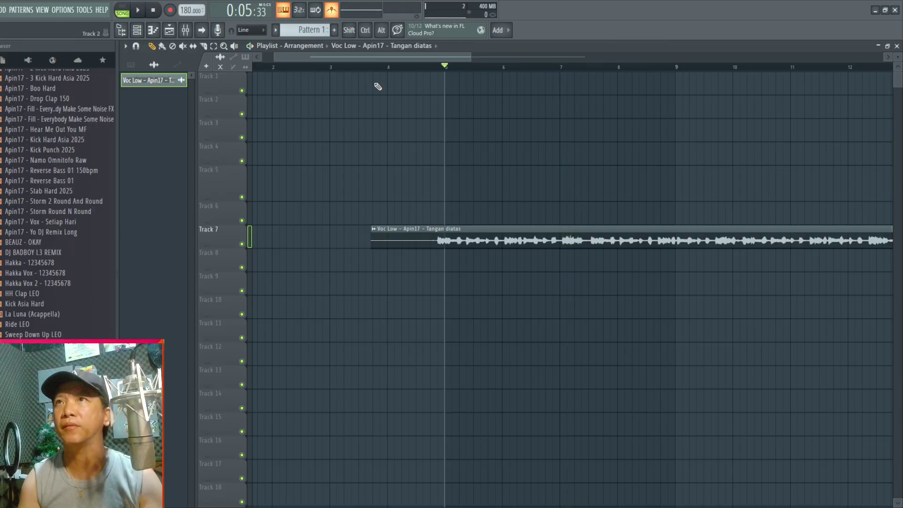
Set the vocal clip's time-stretching mode to Stretch and autodetect its tempo within the 75 to 150 BPM range.
double_click(488, 235)
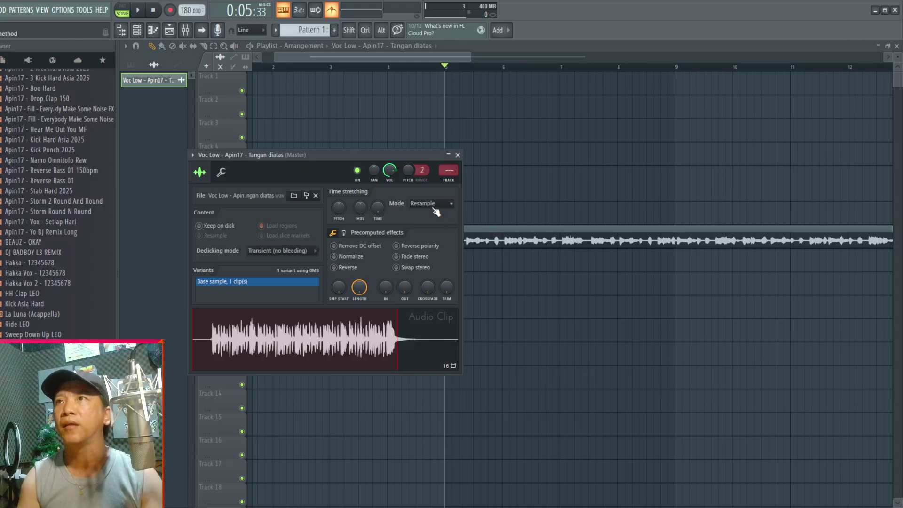
click(435, 206)
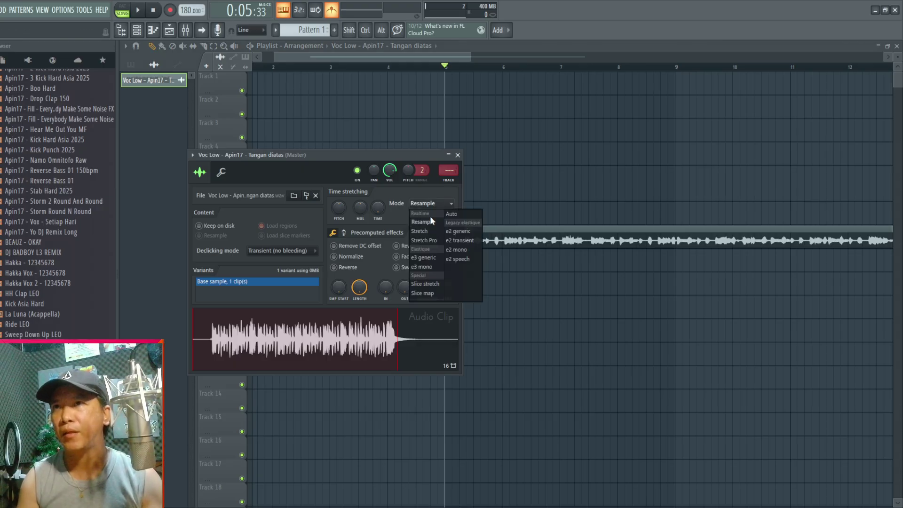
click(430, 230)
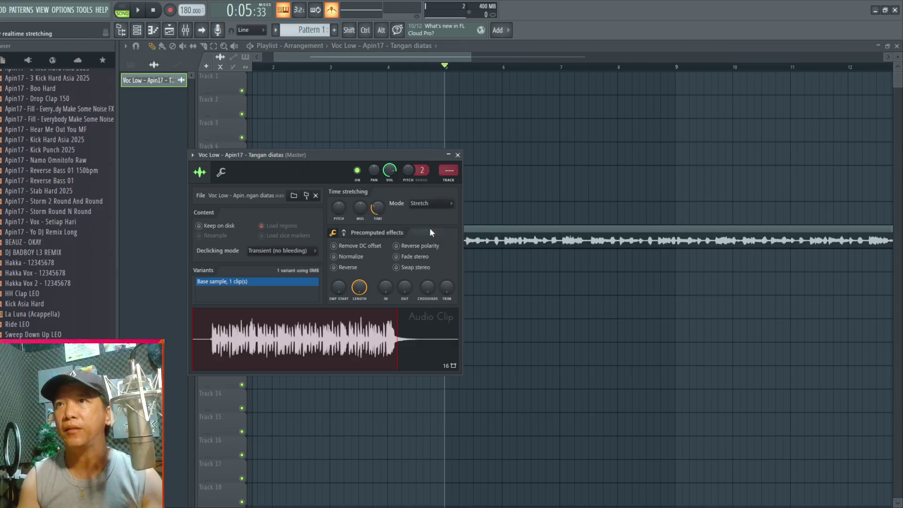
right_click(377, 208)
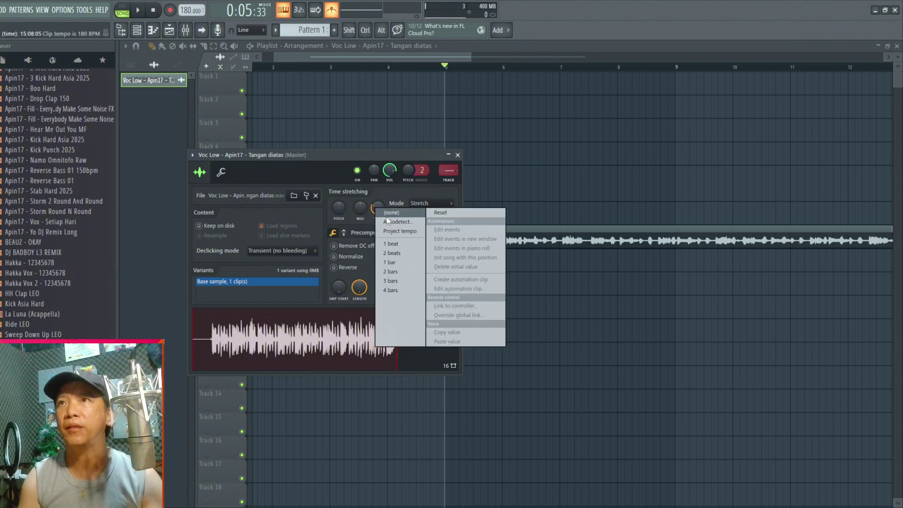
click(393, 222)
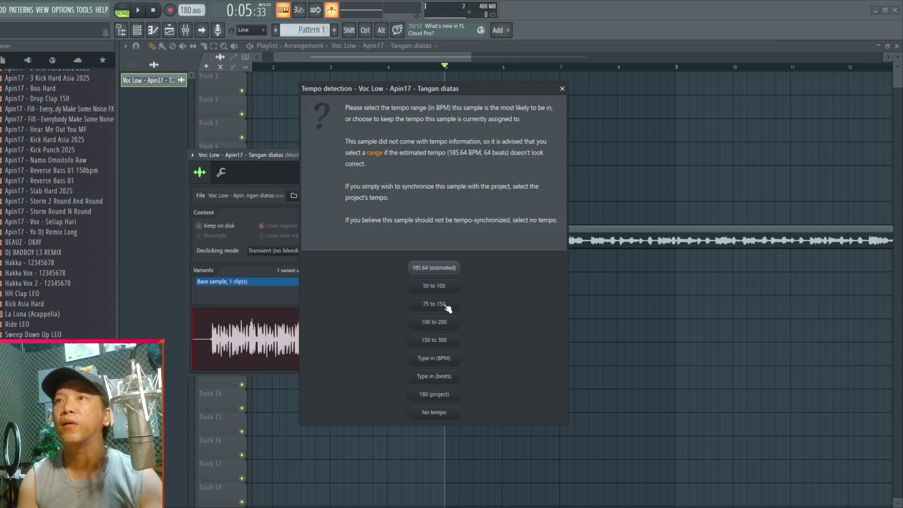
click(444, 308)
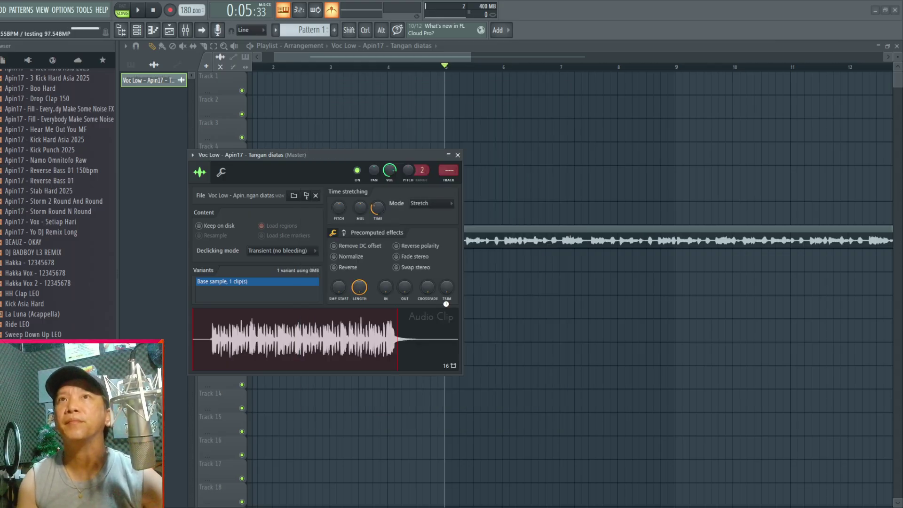
click(458, 154)
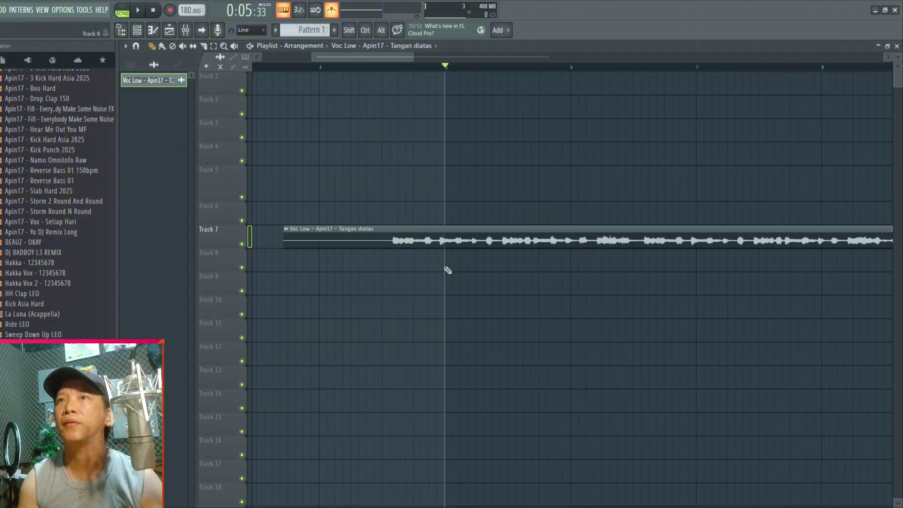
Play the tempo-matched vocal clip with the metronome from bar 5 to check its timing.
ctrl+scroll(451, 263, up, 4)
key(space)
ctrl+scroll(473, 268, down, 4)
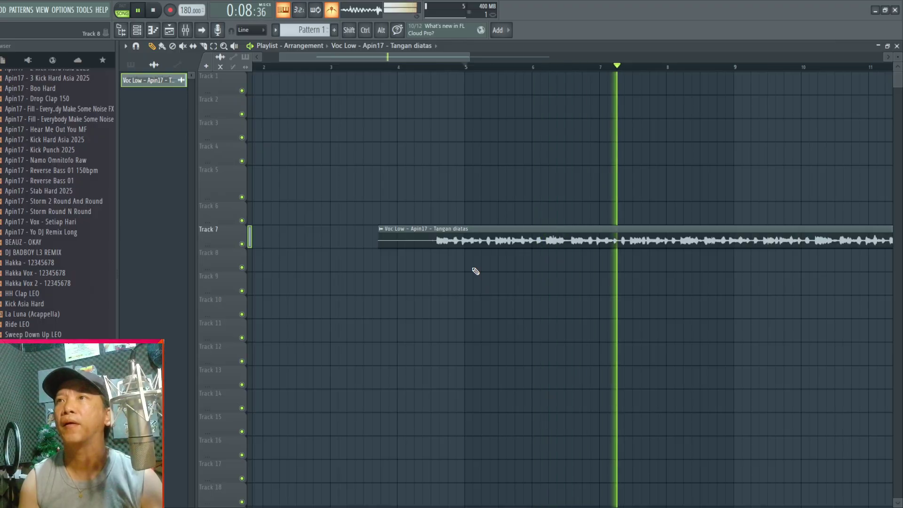
key(space)
Shift the vocal clip later so its first phrase starts just before bar 5, then fine-tune its position after a playback check.
ctrl+scroll(475, 271, up, 1)
ctrl+scroll(475, 271, up, 3)
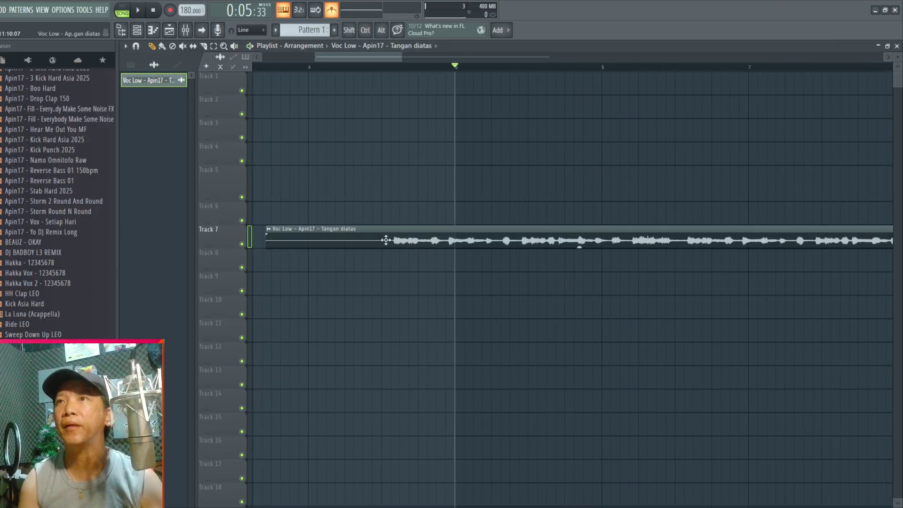
drag(398, 234, 443, 235)
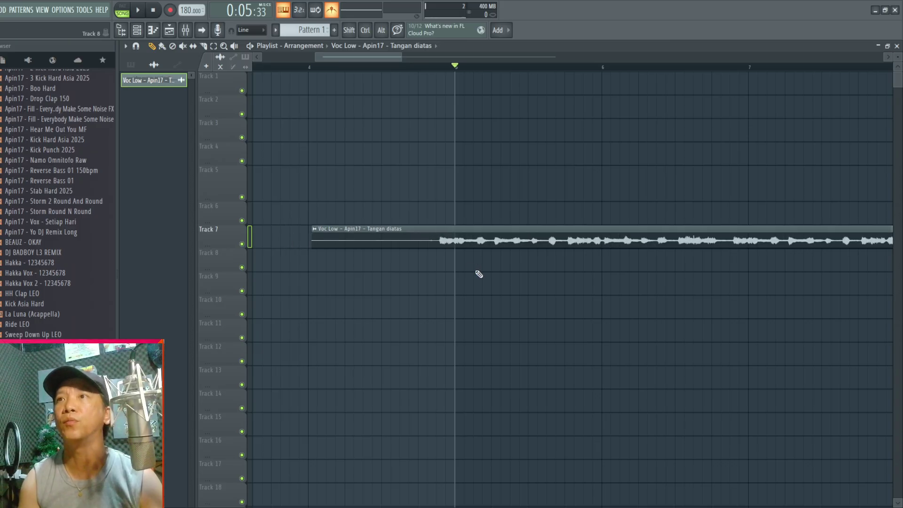
key(space)
ctrl+scroll(466, 266, up, 3)
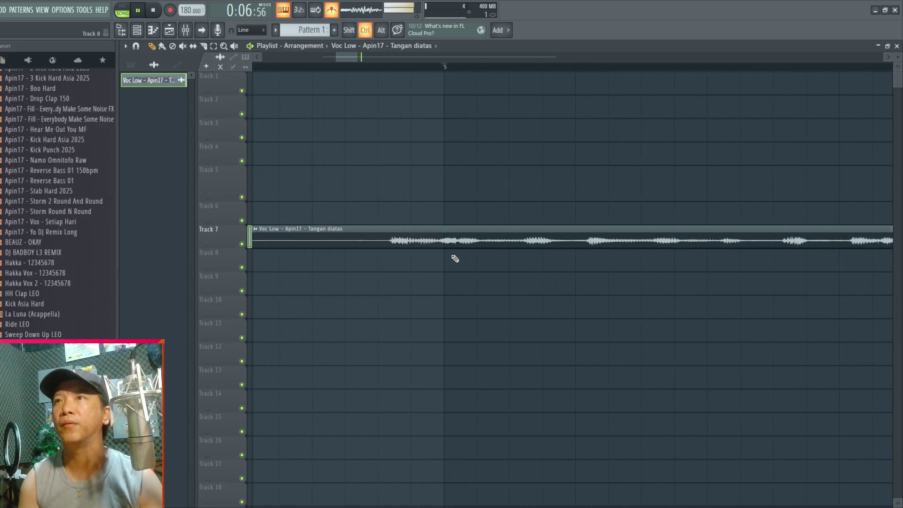
key(space)
drag(655, 242, 646, 239)
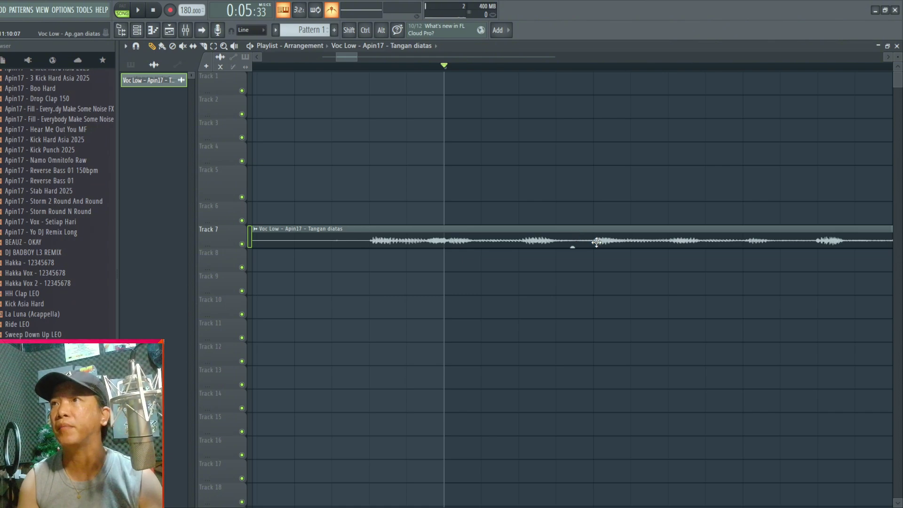
Place the playhead on the second beat of bar 5 and enlarge Track 7 to compare the vocal waveform with the beat.
scroll(523, 66, right, 2)
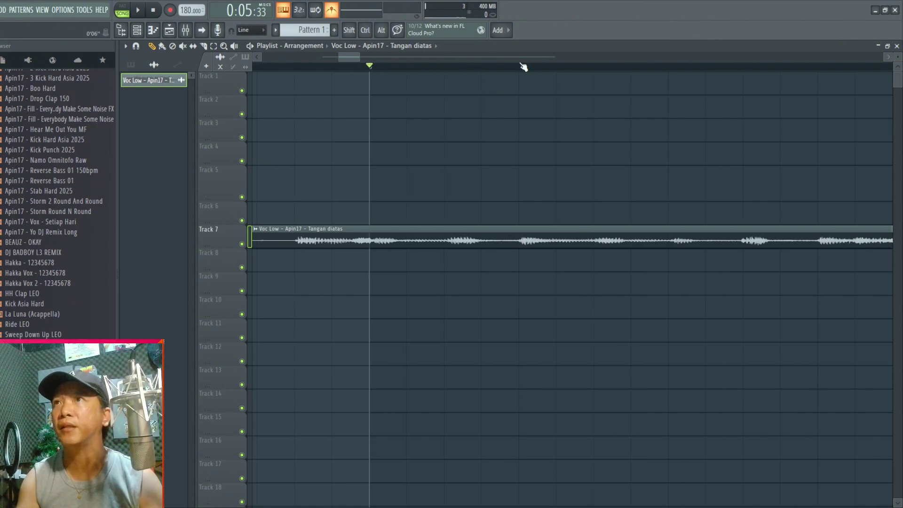
click(444, 67)
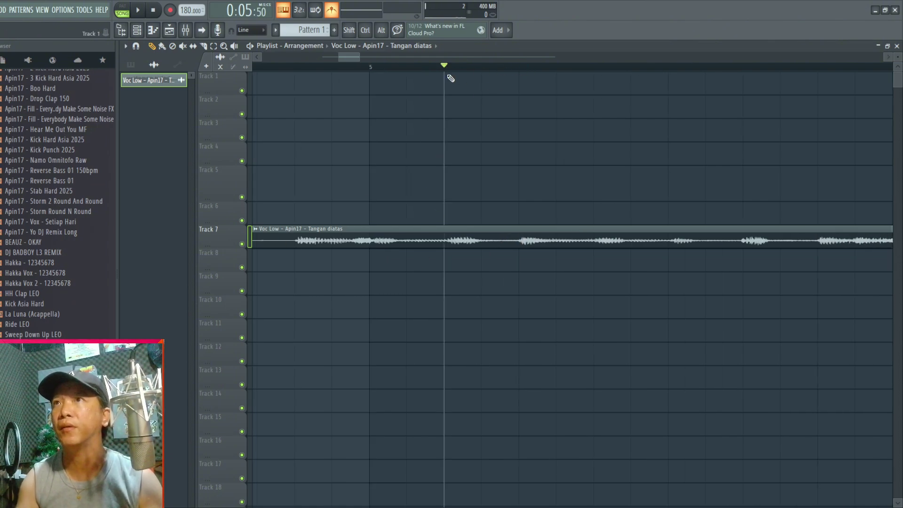
click(519, 68)
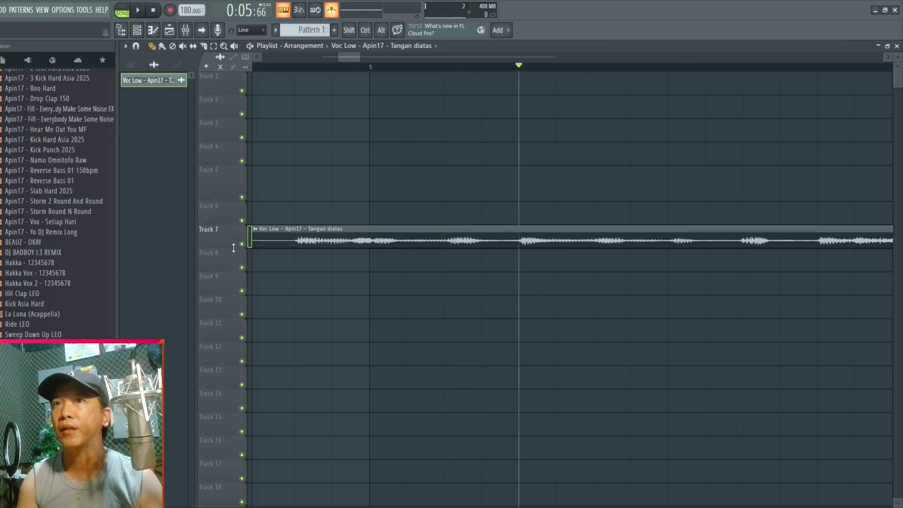
drag(234, 248, 233, 330)
scroll(525, 296, up, 2)
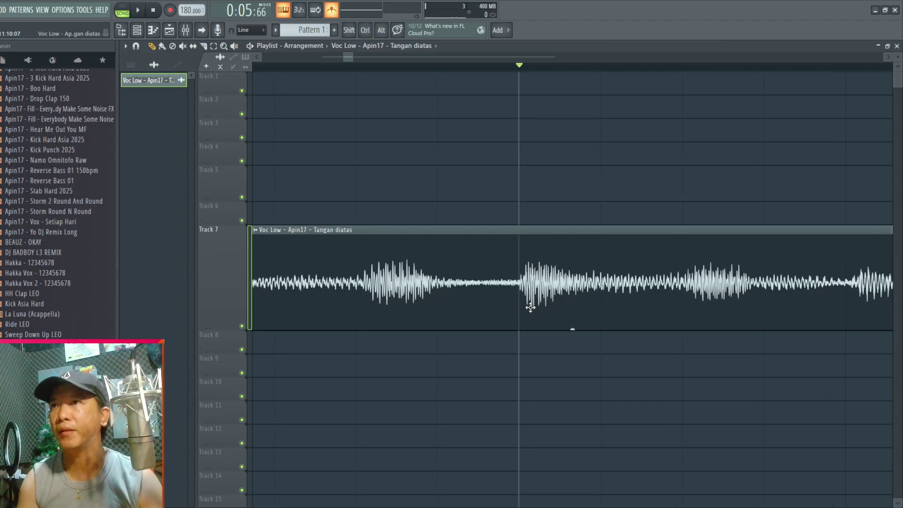
scroll(525, 276, down, 3)
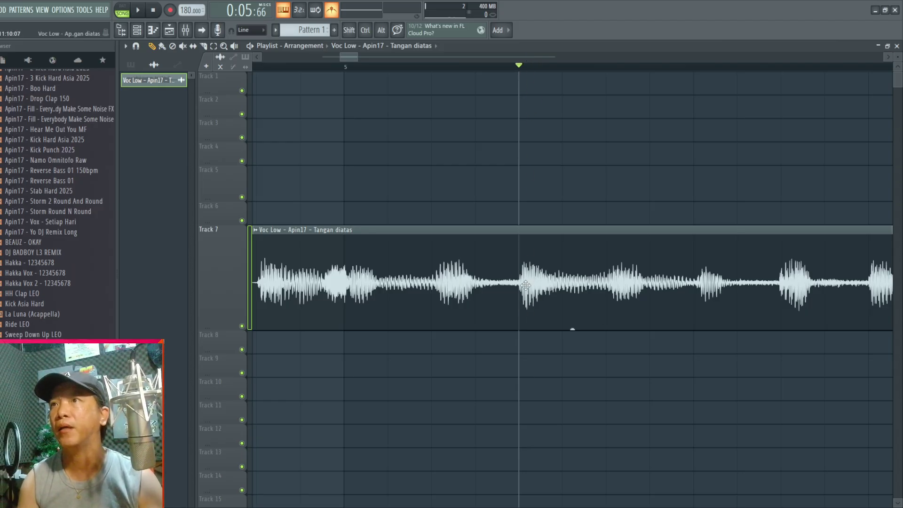
Step the playhead through bar 5 to its fourth beat, comparing the vocal peaks on Track 7 with the grid lines.
click(611, 72)
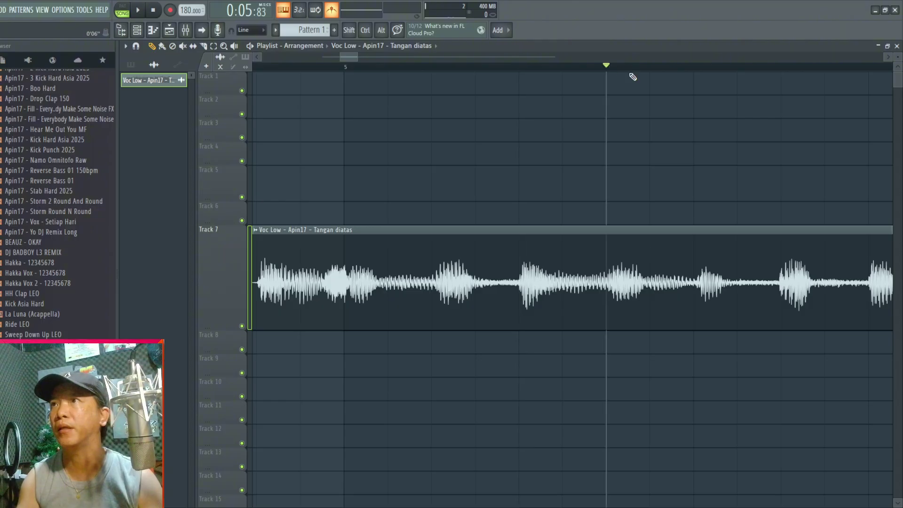
click(695, 71)
click(782, 67)
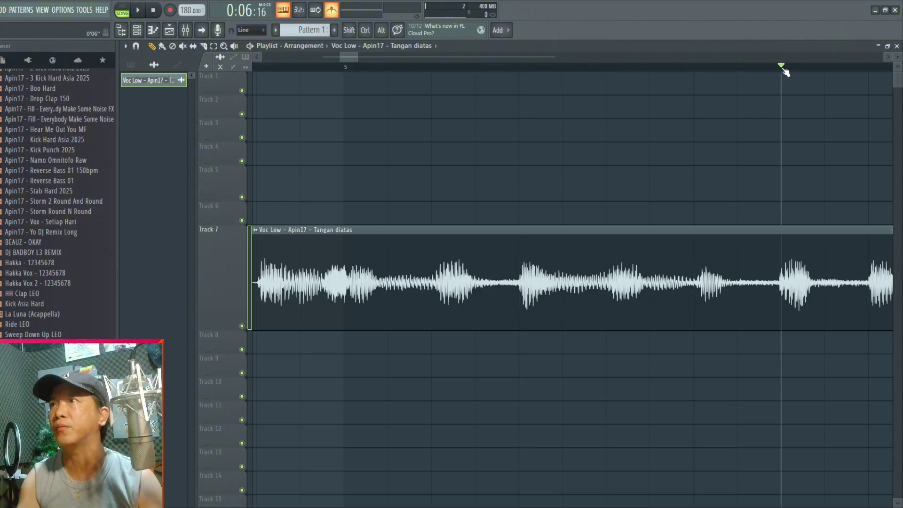
scroll(732, 147, right, 3)
scroll(817, 113, down, 4)
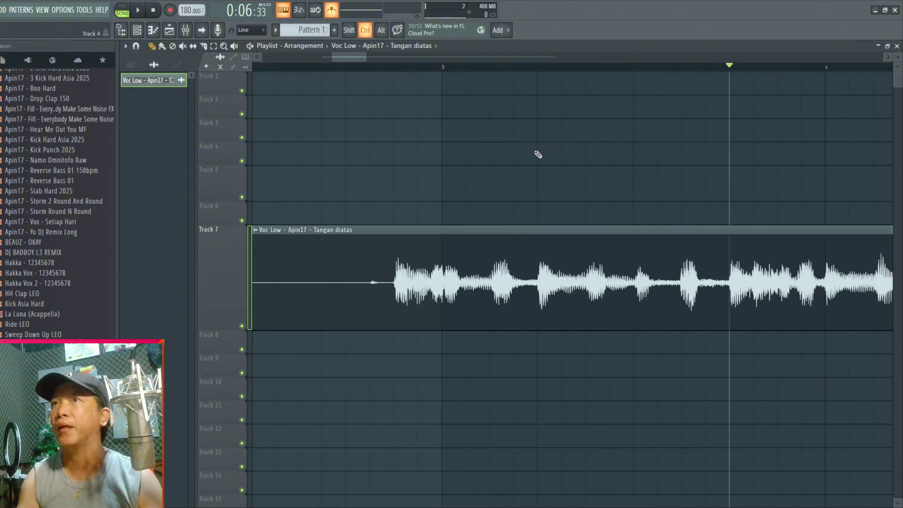
Play the vocal clip with the metronome from bar 5 into bar 8 to check its timing.
click(460, 67)
key(space)
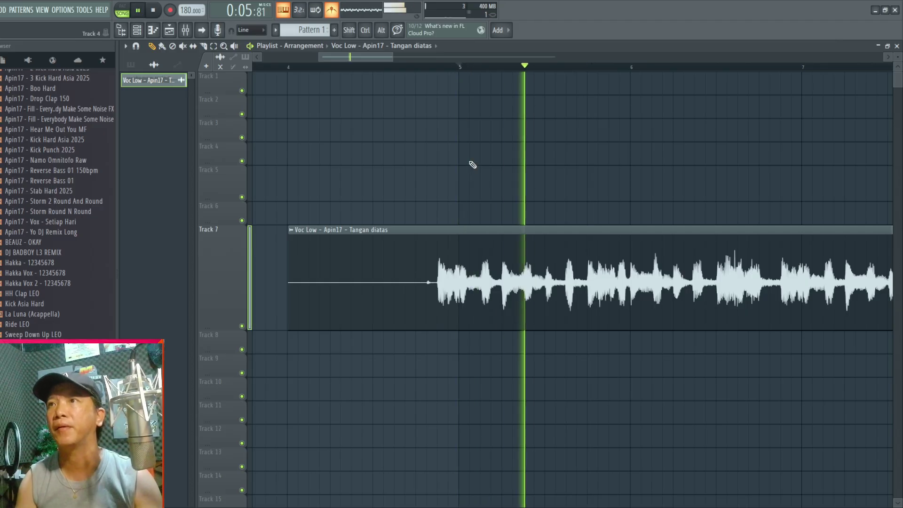
scroll(472, 175, down, 2)
scroll(549, 181, up, 1)
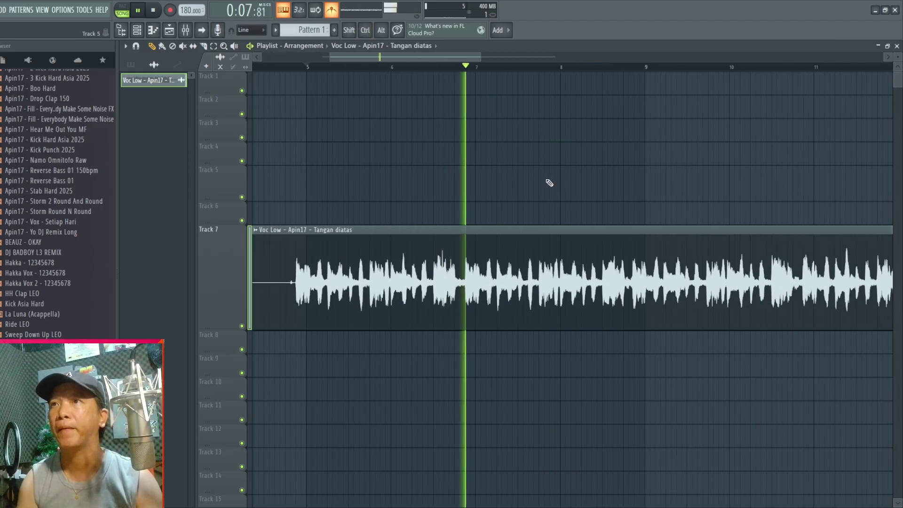
scroll(571, 188, up, 2)
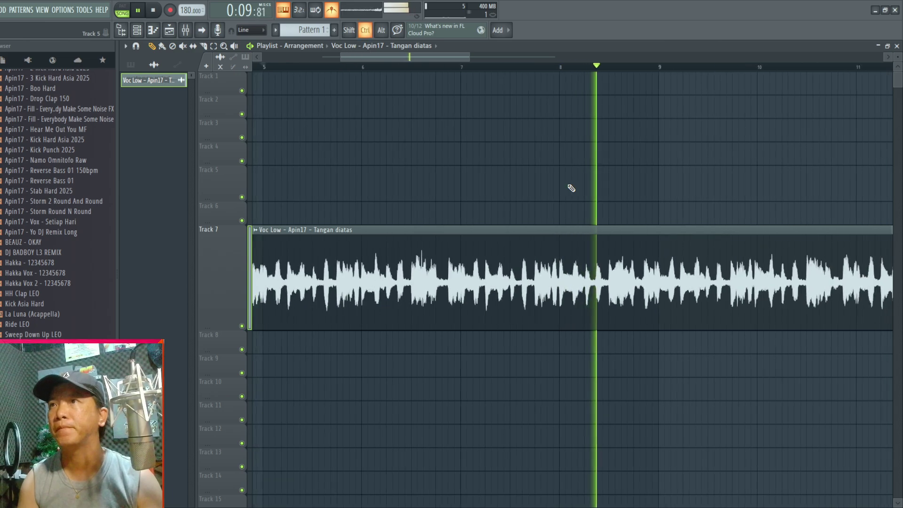
key(space)
Reduce Track 7's height and trim the vocal clip's silent tail so it ends just before bar 14.
scroll(566, 188, up, 3)
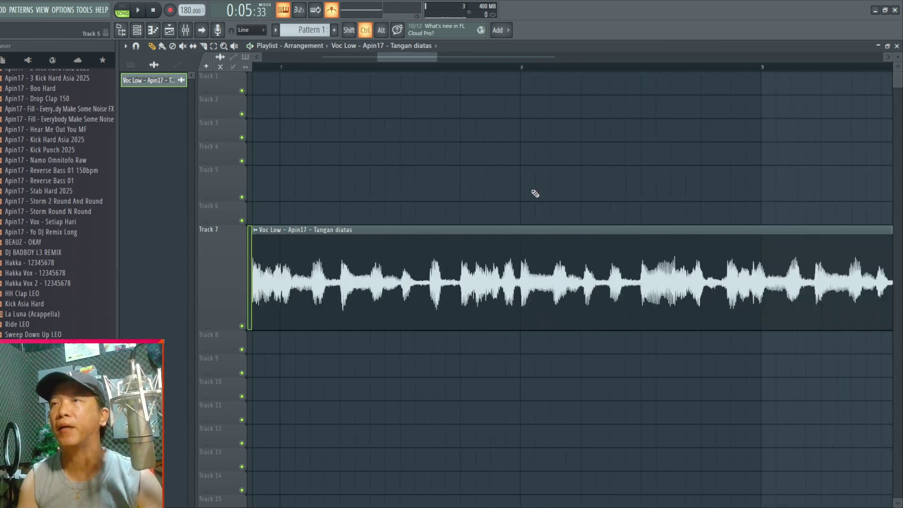
scroll(535, 194, down, 5)
scroll(287, 242, up, 3)
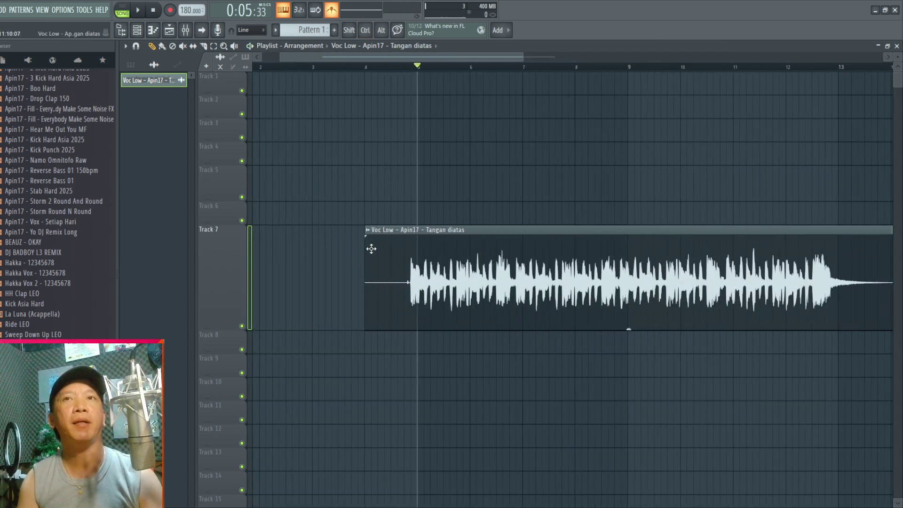
drag(227, 335, 229, 279)
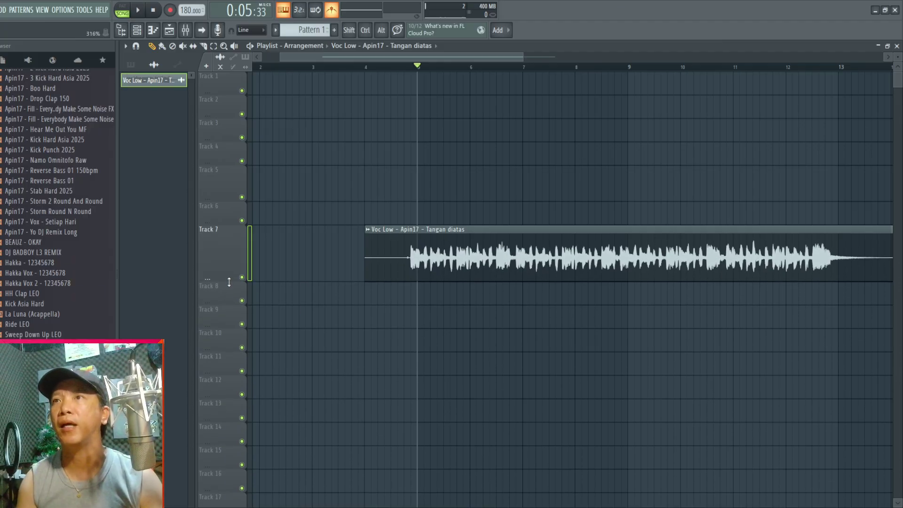
scroll(628, 315, down, 2)
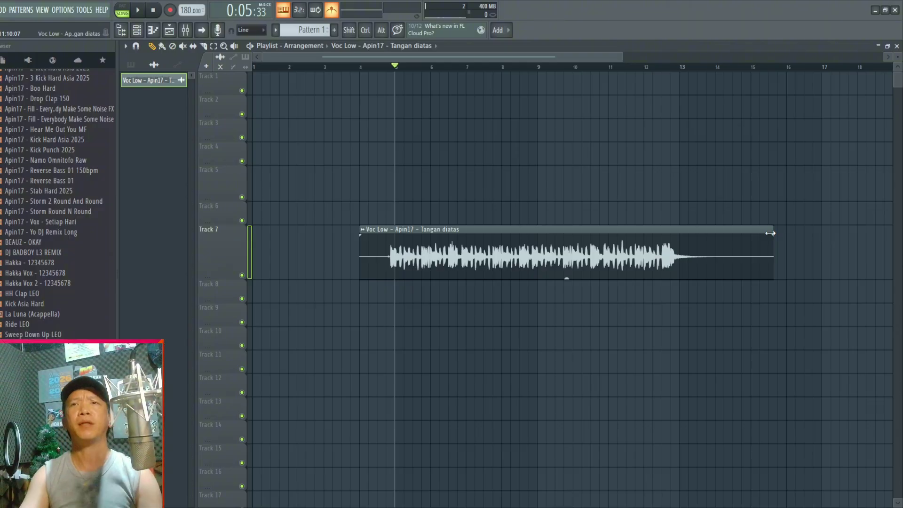
drag(769, 233, 708, 234)
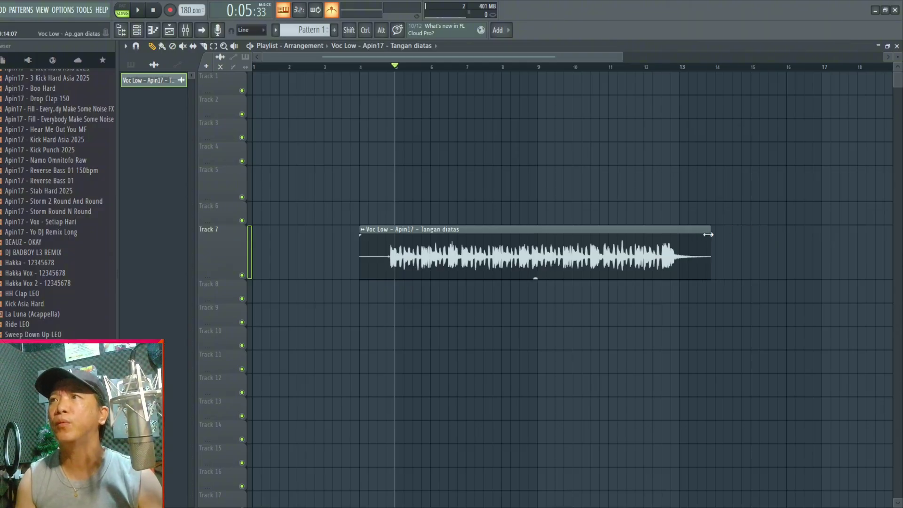
Review the tempo range options for autodetecting the vocal clip, then close its settings without choosing one.
double_click(494, 247)
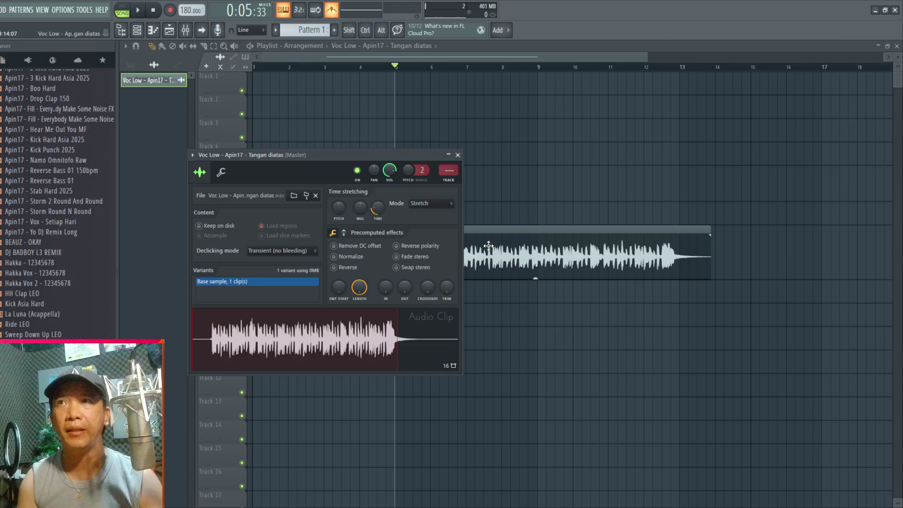
right_click(378, 208)
click(408, 224)
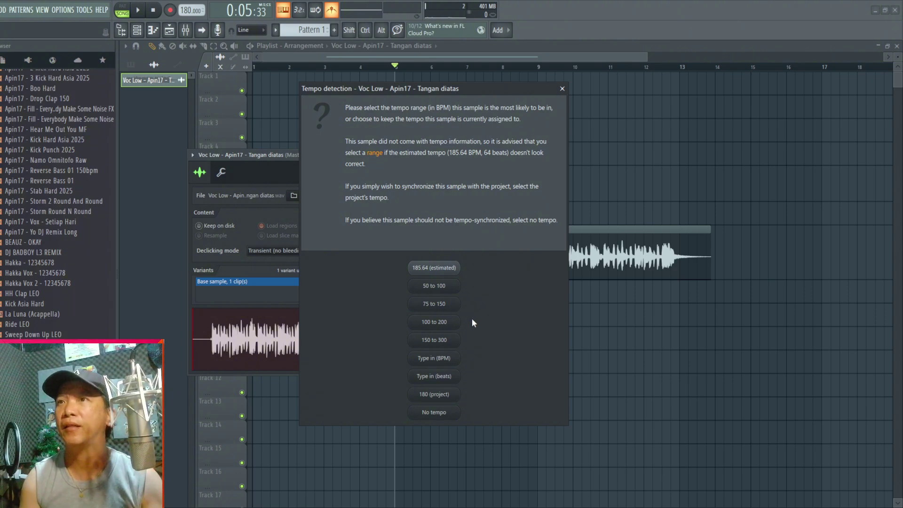
click(563, 88)
click(454, 161)
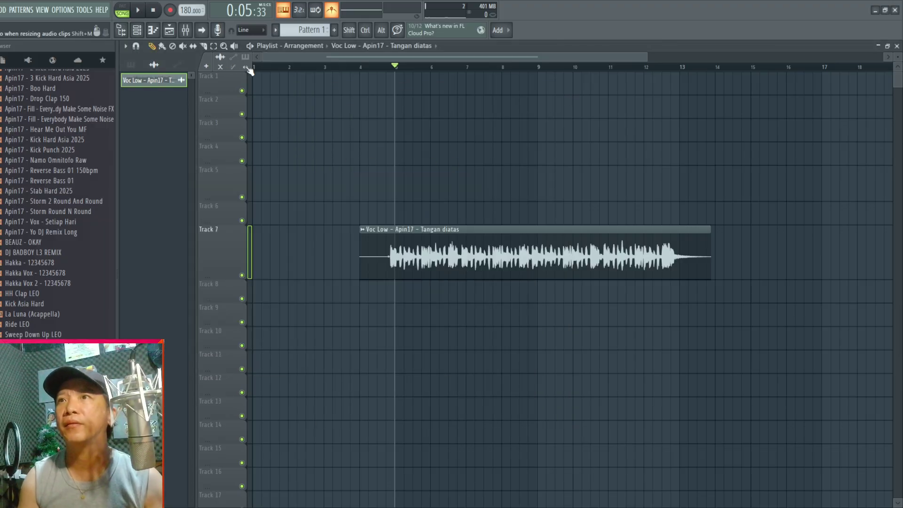
Trim the vocal clip's silent start so it begins exactly at bar 5, and play it with the metronome.
scroll(364, 259, up, 4)
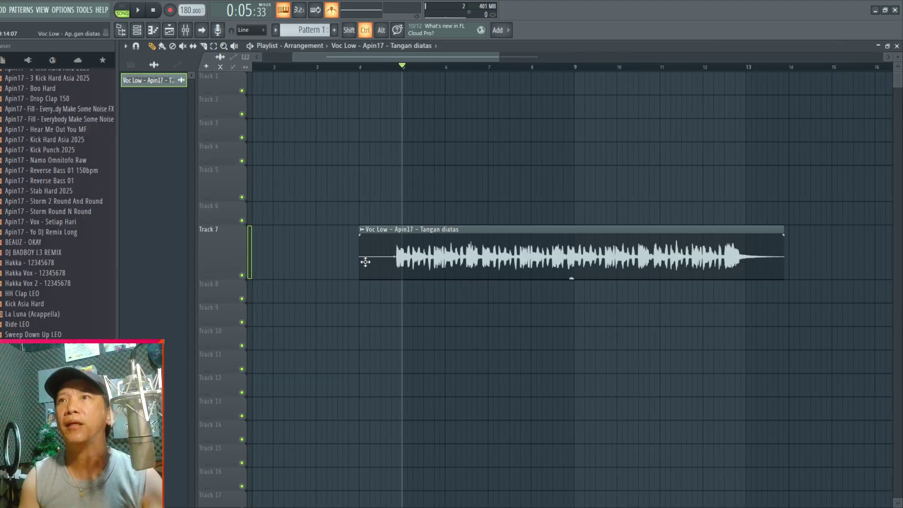
drag(339, 277, 454, 273)
key(space)
scroll(465, 273, down, 2)
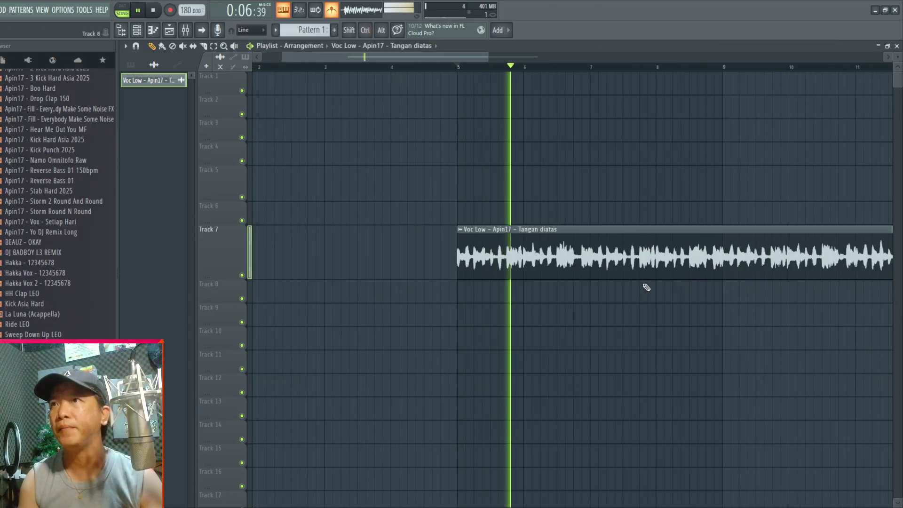
scroll(654, 287, down, 2)
key(space)
Trim the vocal clip's end to bar 7, leaving a two-bar clip that starts at bar 5.
drag(719, 228, 473, 234)
scroll(471, 250, up, 1)
scroll(471, 251, up, 3)
scroll(470, 260, down, 2)
scroll(529, 258, up, 2)
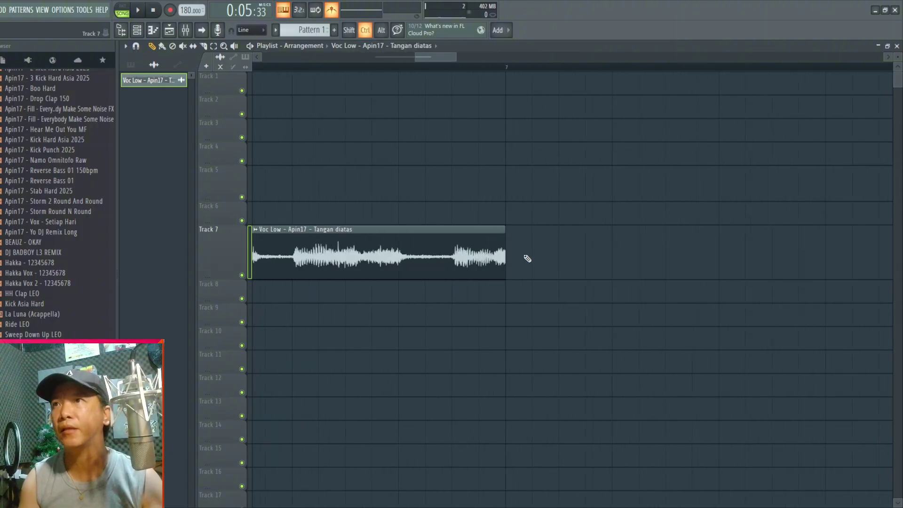
scroll(529, 256, down, 3)
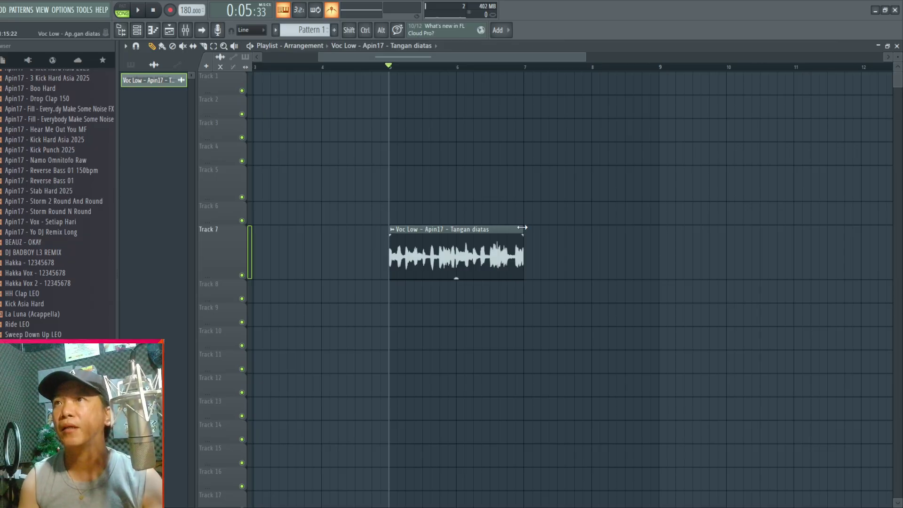
Compress the two-bar vocal clip in time so it ends at bar 6, and play the faster version.
drag(525, 229, 457, 230)
scroll(424, 257, up, 1)
scroll(424, 257, up, 2)
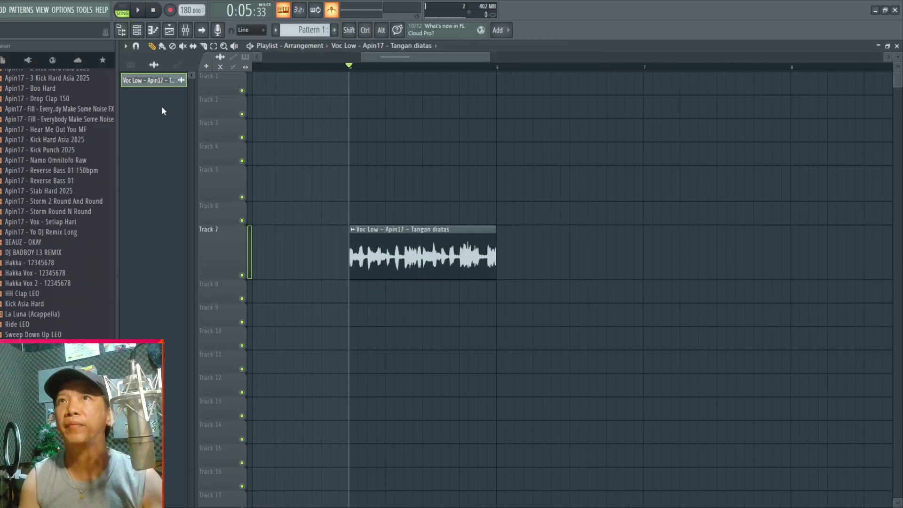
key(space)
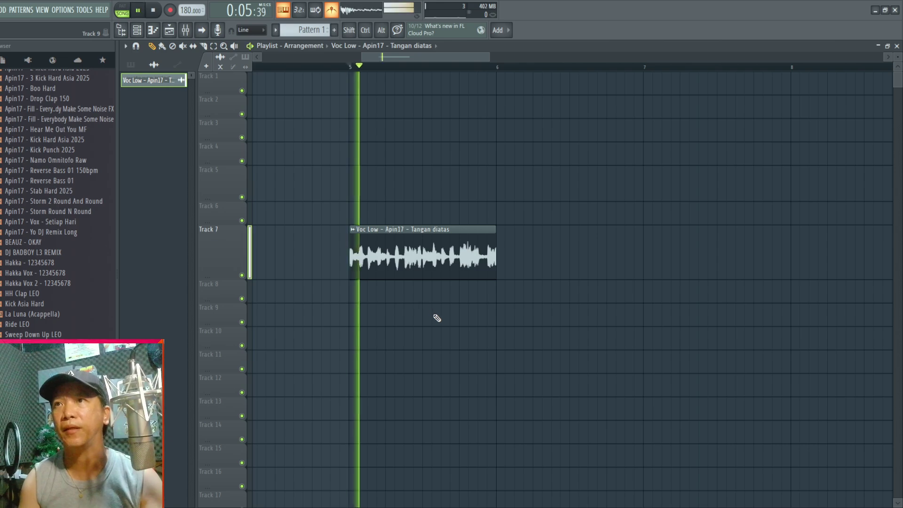
key(space)
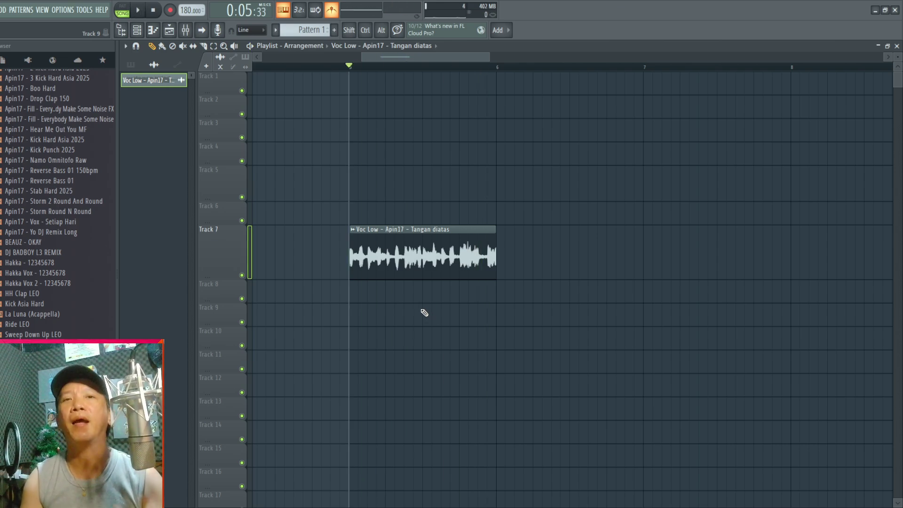
Recheck the compressed vocal clip's tempo autodetection options without choosing a range, and replay the clip.
scroll(423, 301, down, 2)
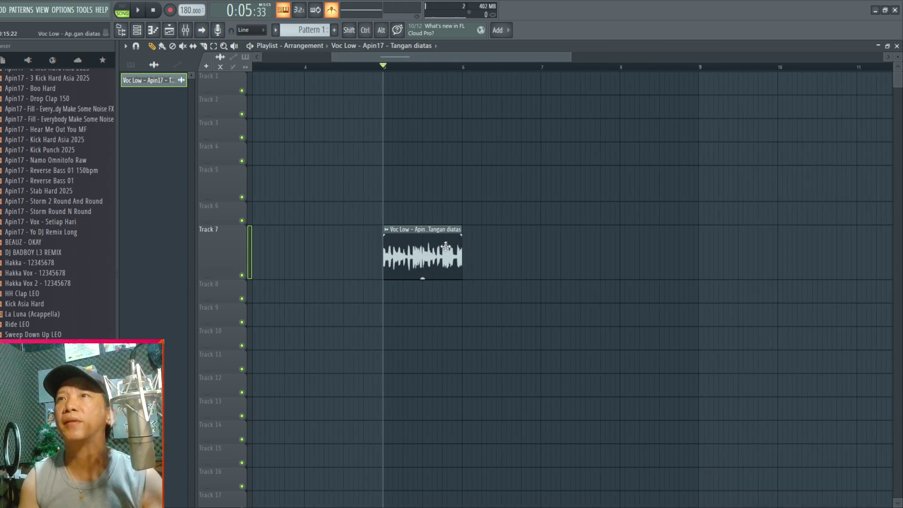
click(425, 230)
right_click(380, 212)
click(395, 224)
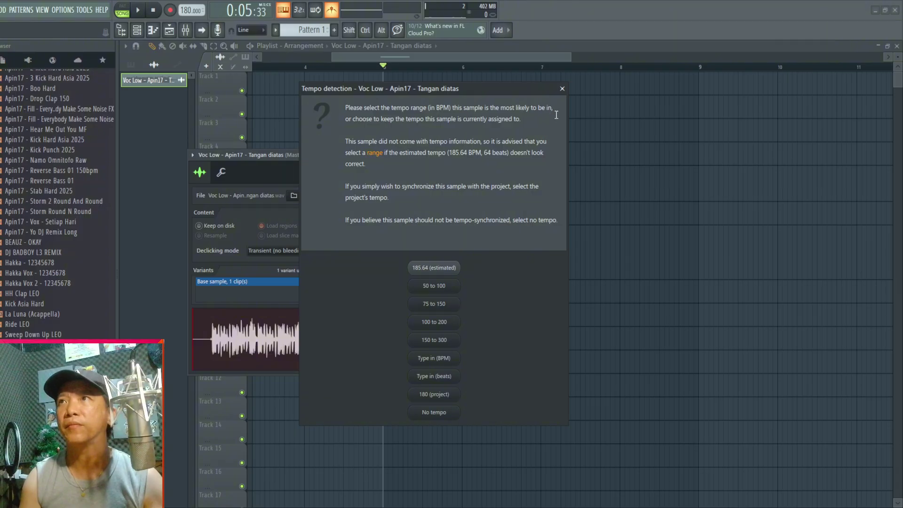
click(562, 89)
click(459, 157)
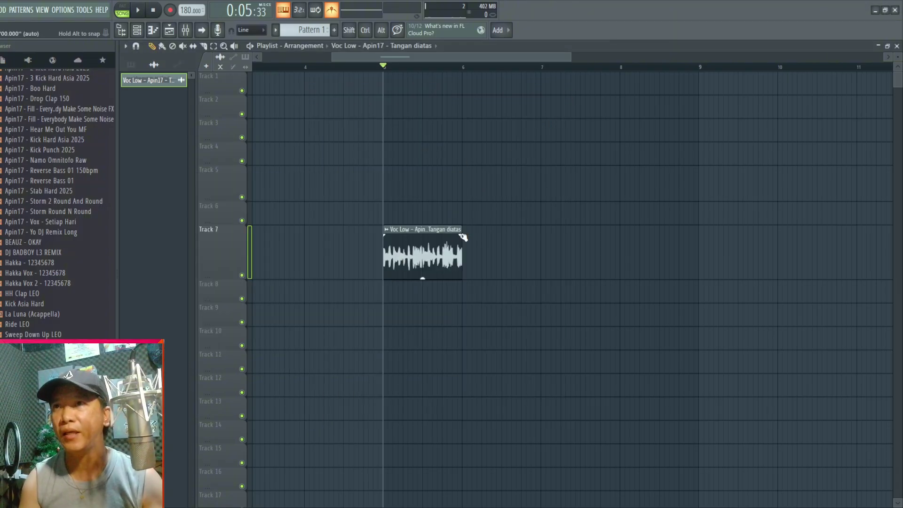
key(space)
key(space)
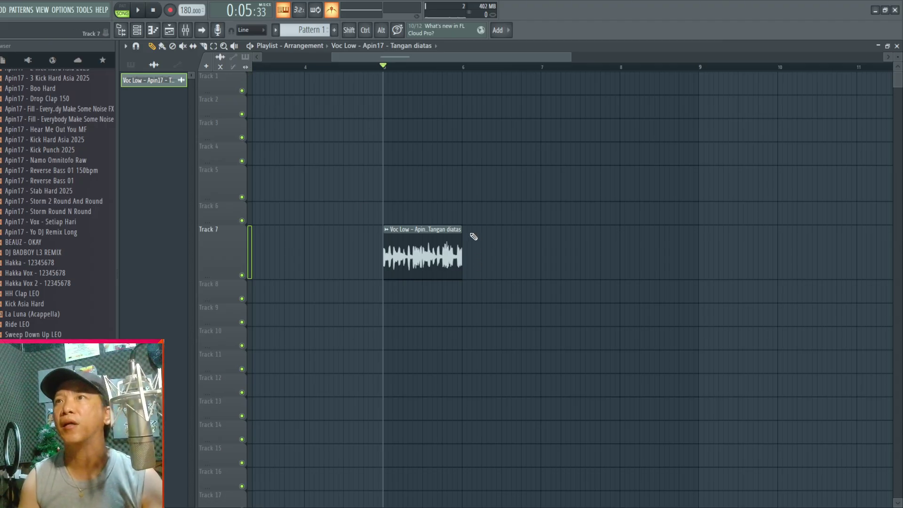
Extend the vocal clip's end to bar 17 to expose the full compressed waveform, then trim it back to bar 6.
scroll(470, 258, down, 3)
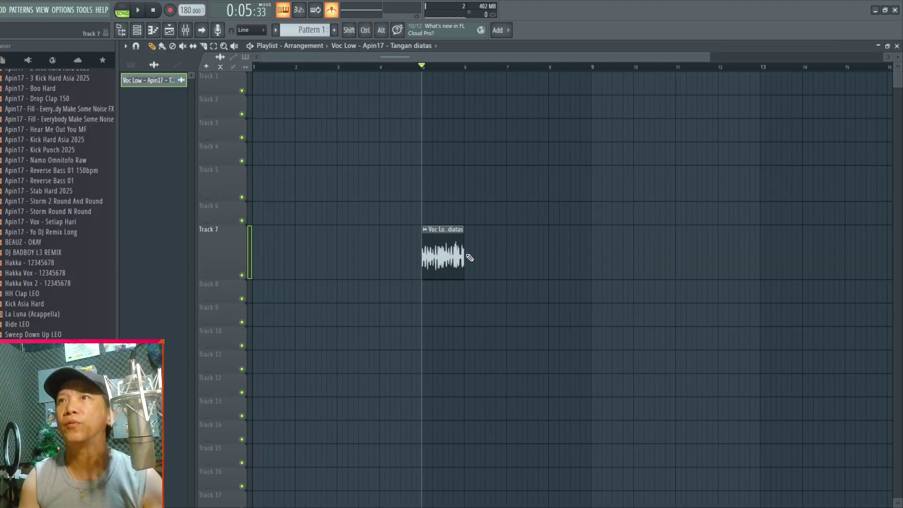
drag(464, 254, 891, 255)
scroll(800, 254, down, 2)
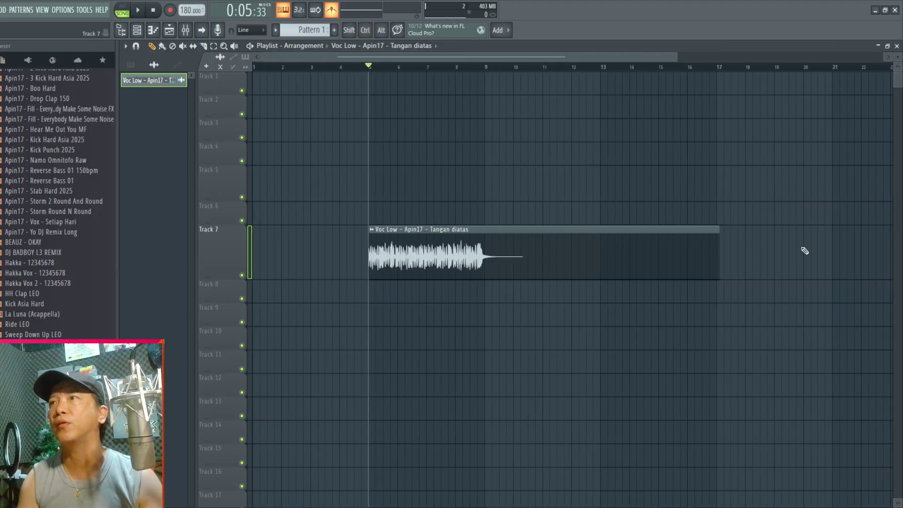
scroll(800, 252, down, 2)
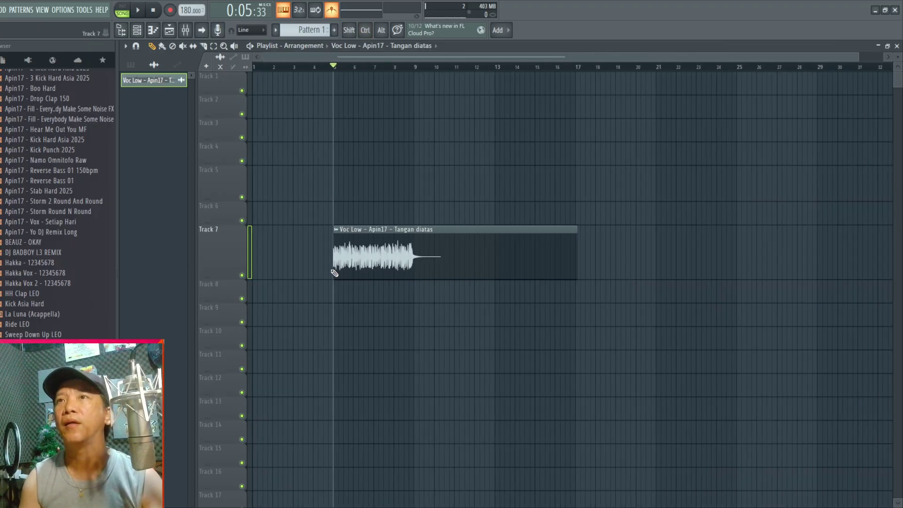
scroll(658, 269, up, 3)
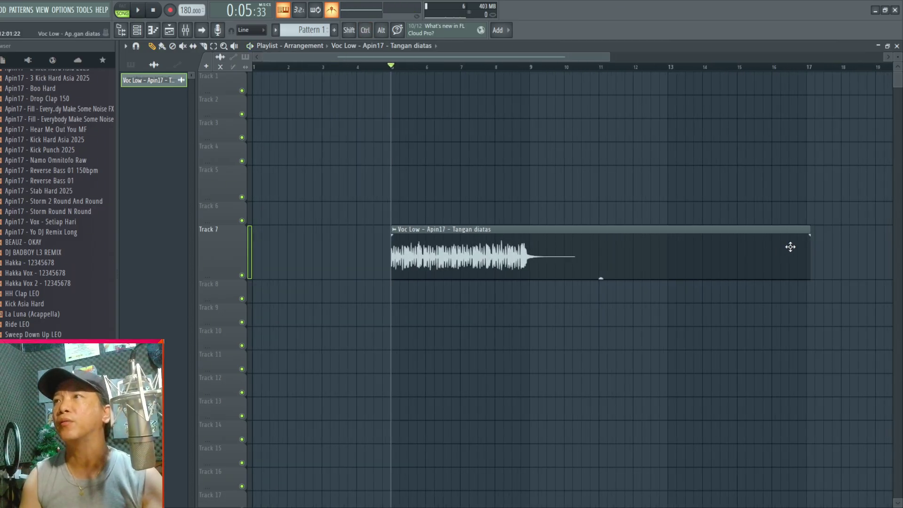
drag(809, 233, 464, 250)
scroll(401, 71, up, 5)
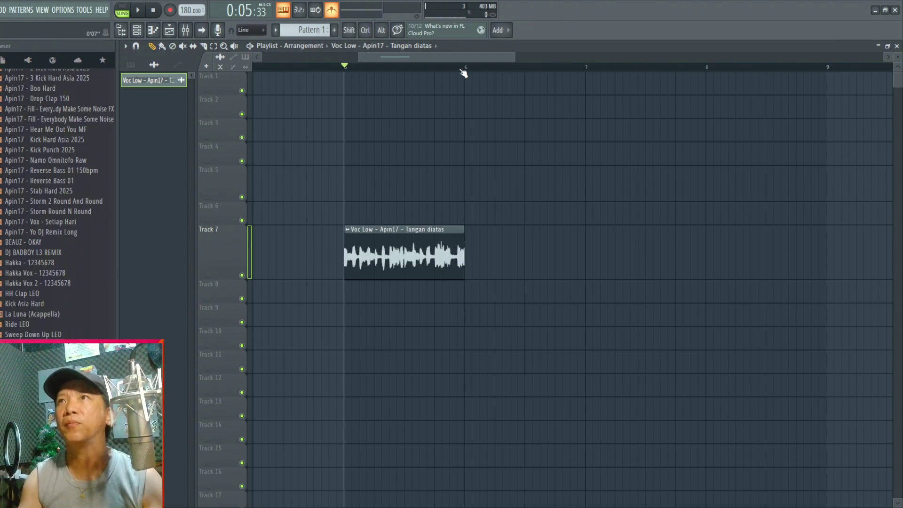
Loop playback over bar 5 to hear the compressed vocal against the metronome, then clear the time selection.
drag(465, 71, 346, 72)
key(space)
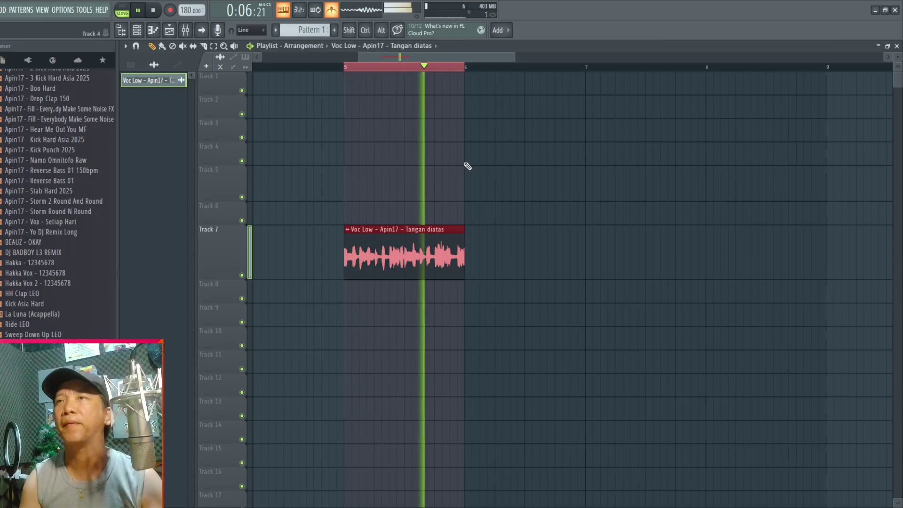
key(space)
ctrl+click(437, 69)
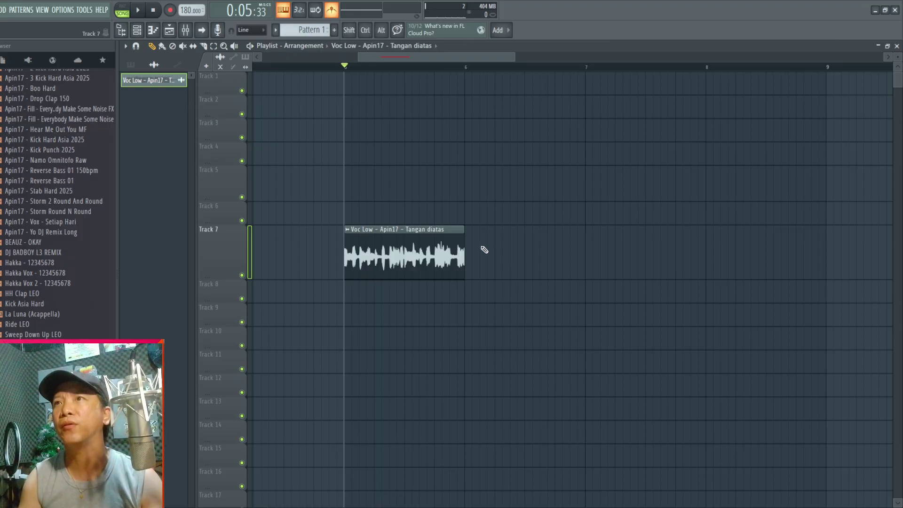
Stretch the vocal clip in time so it ends at bar 7, and play it with the metronome.
drag(464, 229, 586, 230)
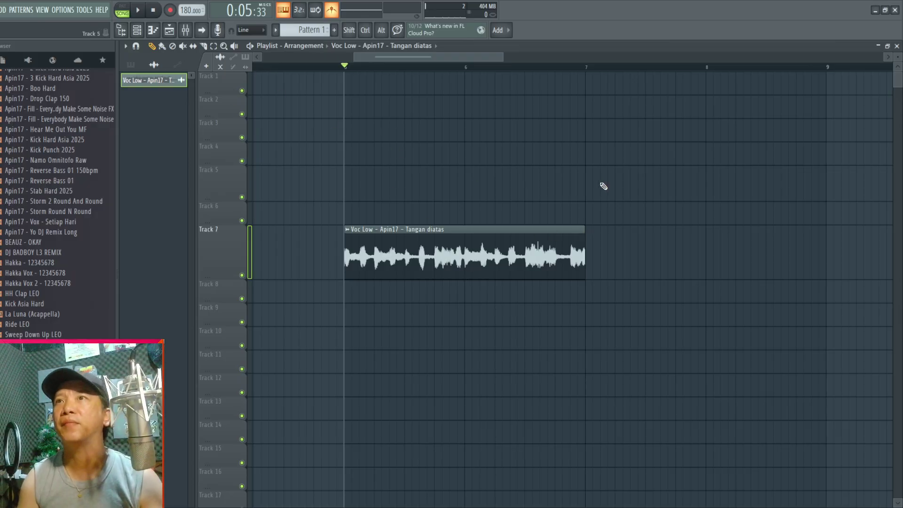
key(space)
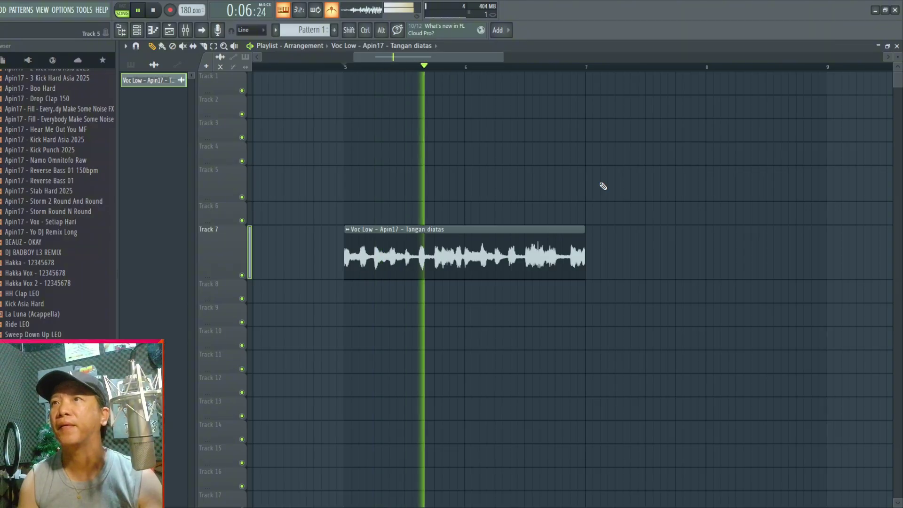
key(space)
scroll(504, 228, down, 5)
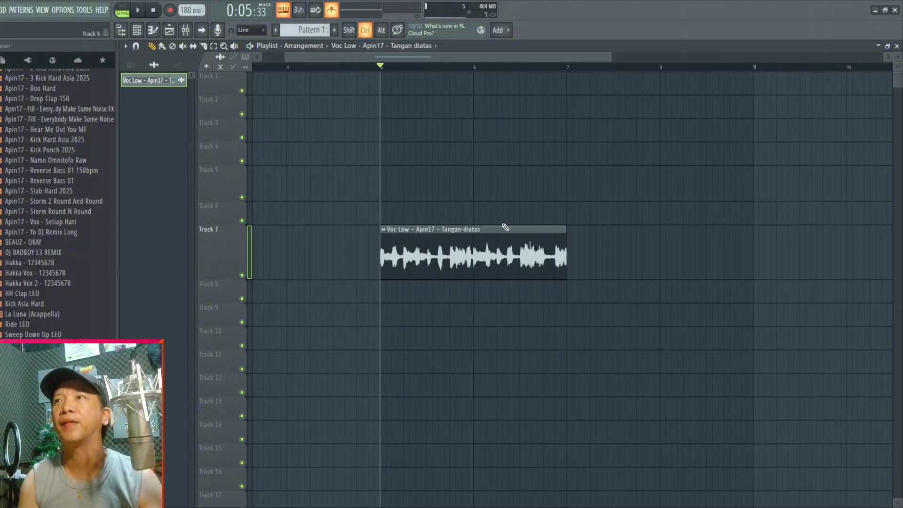
Extend the vocal clip's end past bar 24 to expose the full waveform, then trim it back to bar 7.
drag(425, 232, 892, 235)
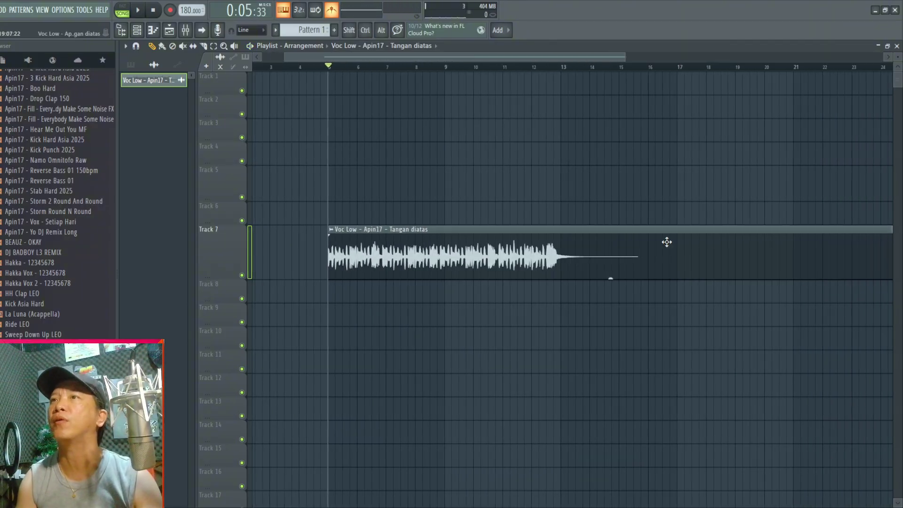
key(space)
scroll(587, 232, down, 1)
scroll(588, 232, down, 1)
key(space)
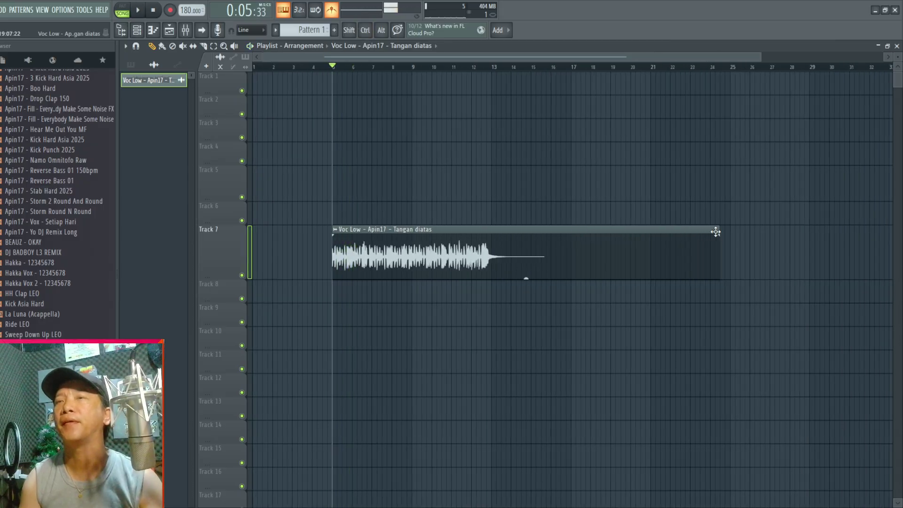
drag(720, 236, 372, 245)
scroll(341, 267, up, 2)
scroll(454, 244, down, 1)
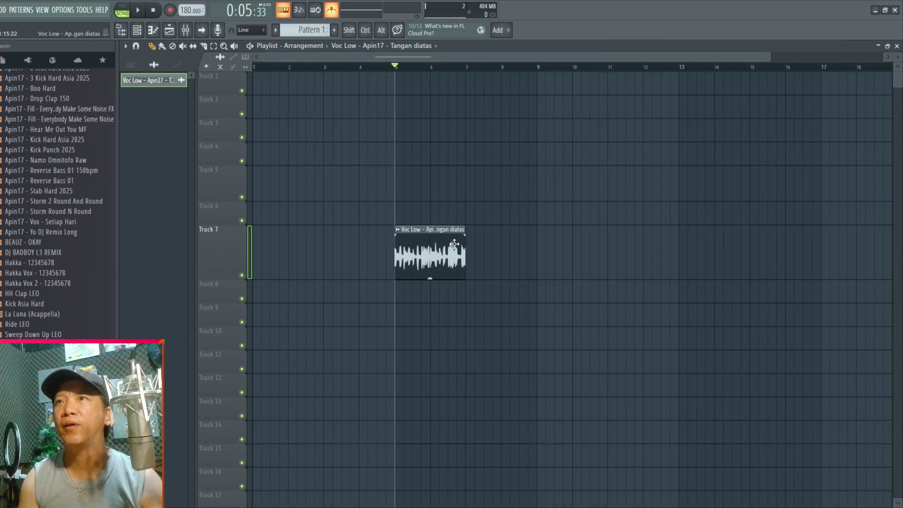
scroll(446, 252, up, 1)
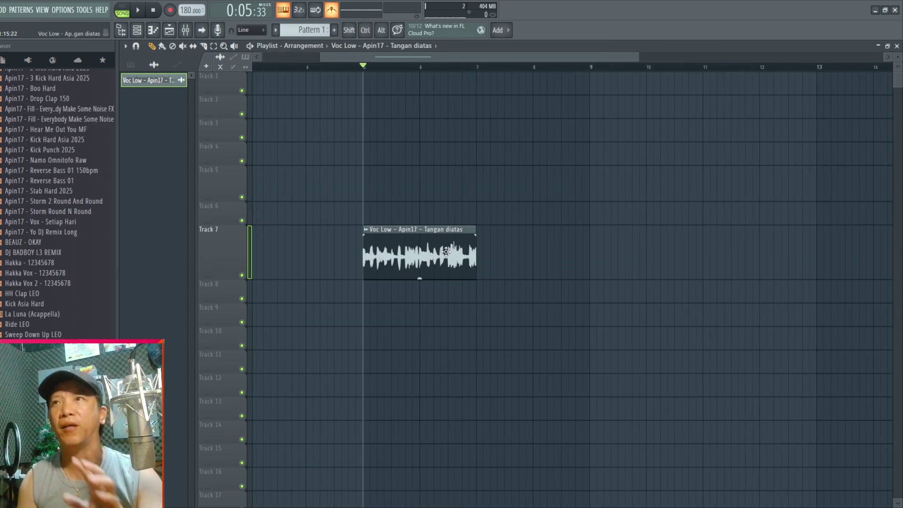
Open the vocal clip's channel settings and review the time-stretching options for the clip's time value without choosing one.
double_click(438, 229)
drag(432, 156, 777, 104)
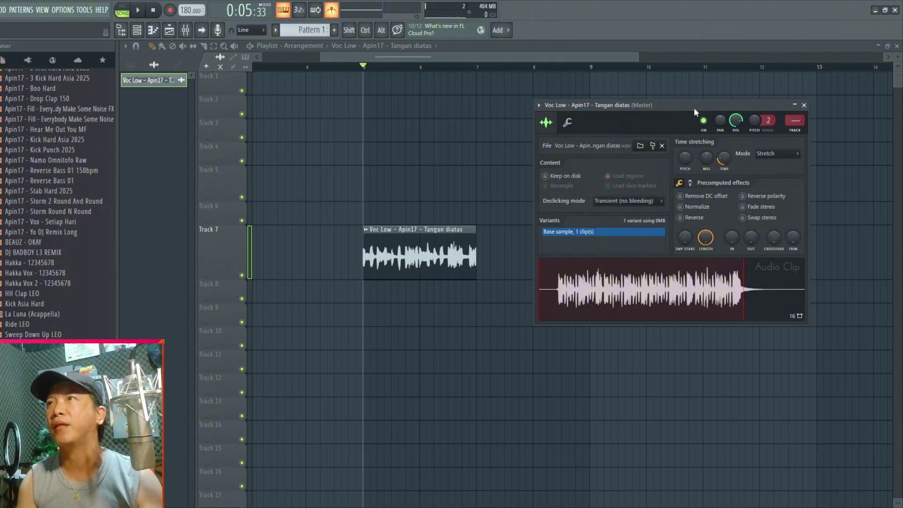
drag(694, 107, 665, 109)
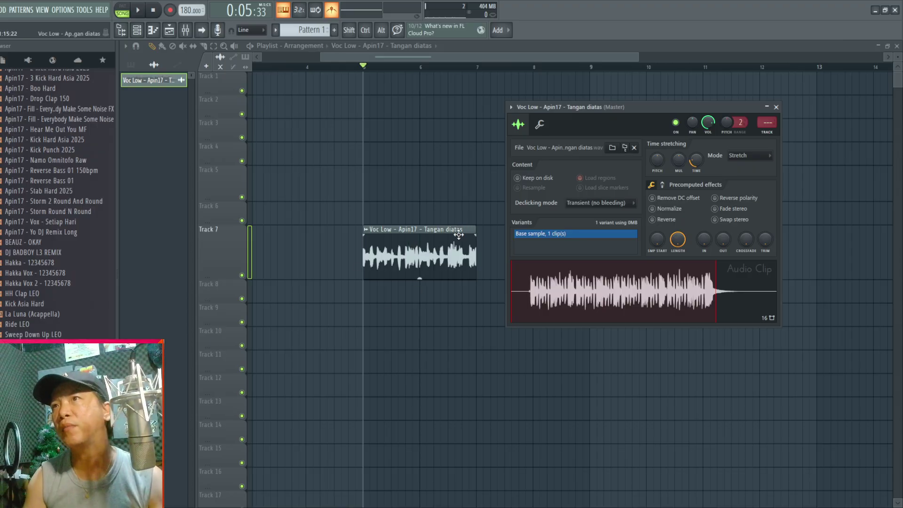
right_click(696, 161)
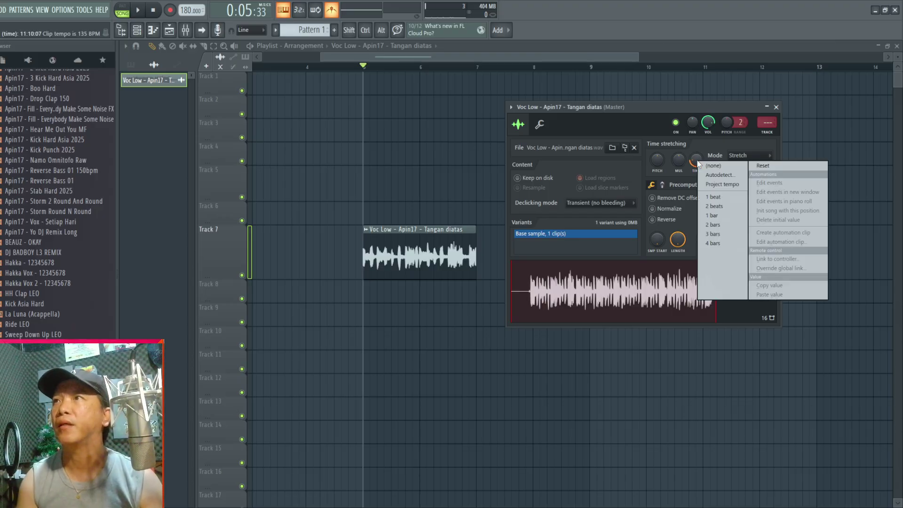
click(673, 104)
drag(673, 105, 437, 147)
Assign a typed-in source tempo of 130 BPM to the vocal clip through tempo autodetection, and close its channel settings.
right_click(460, 203)
click(485, 218)
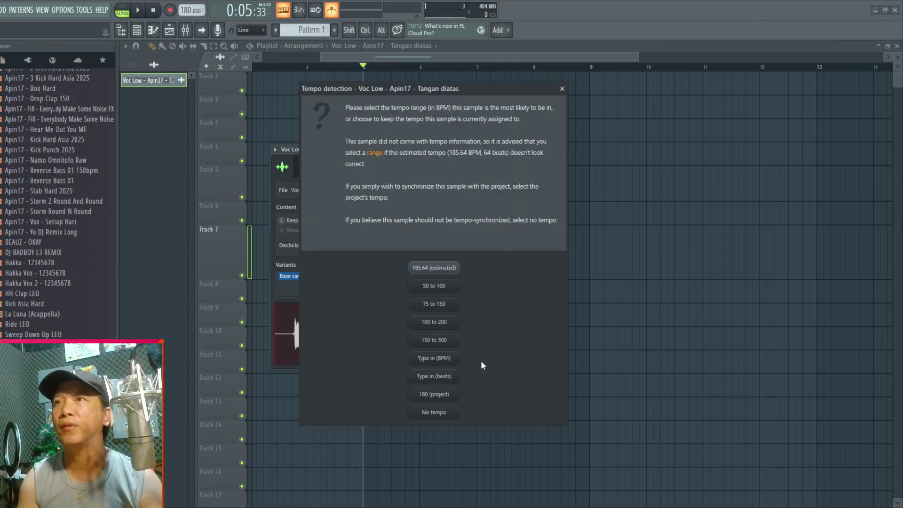
click(444, 361)
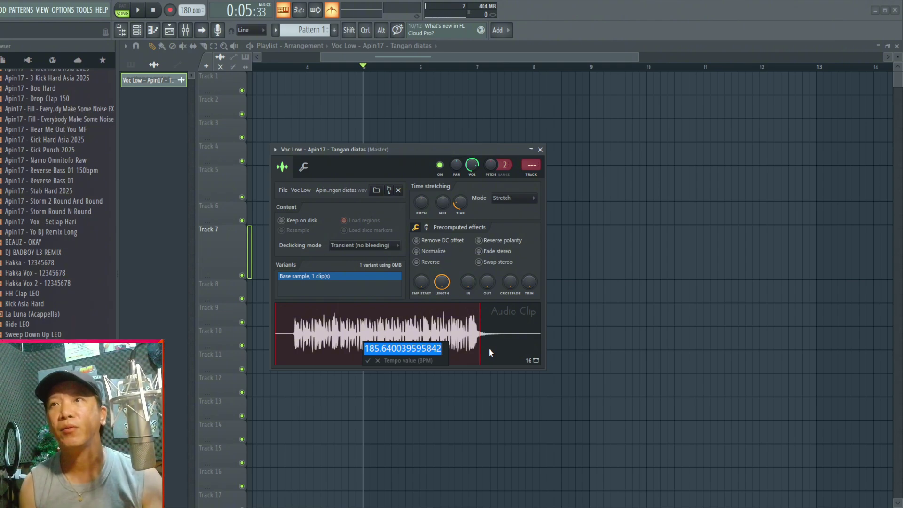
text(13)
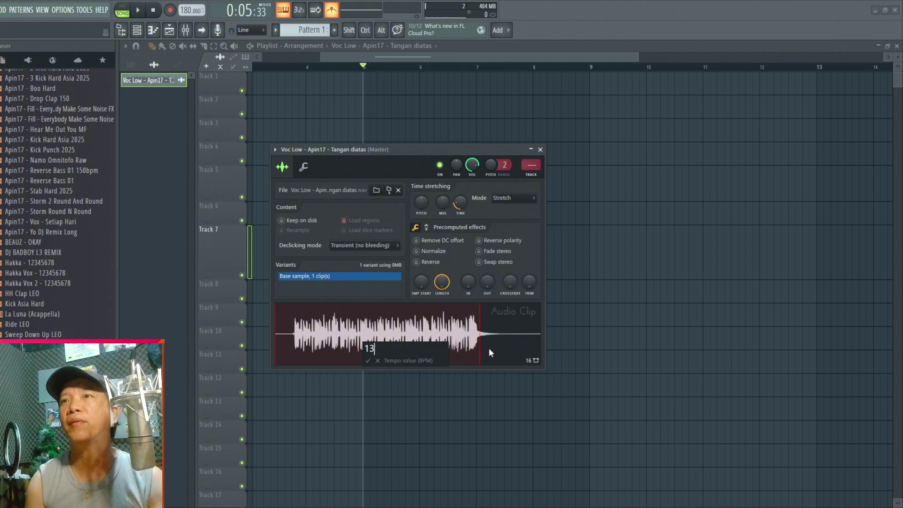
text(0)
key(Return)
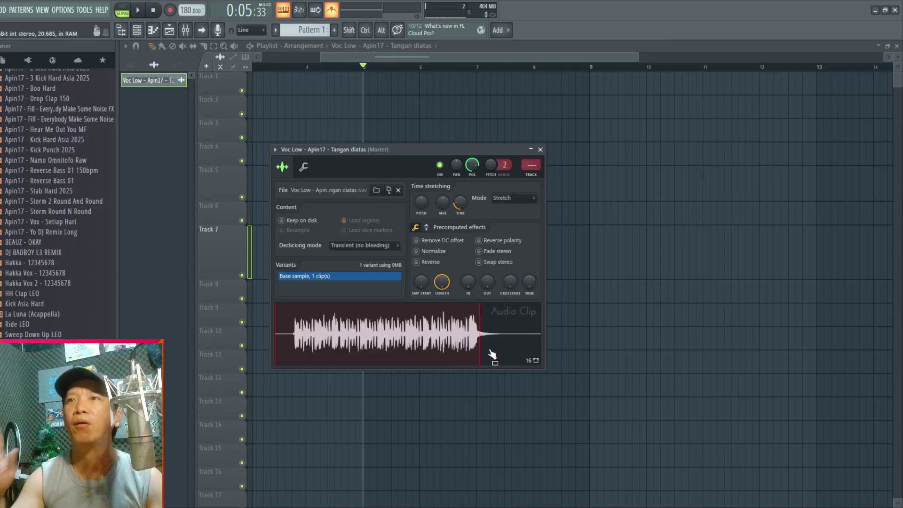
click(540, 149)
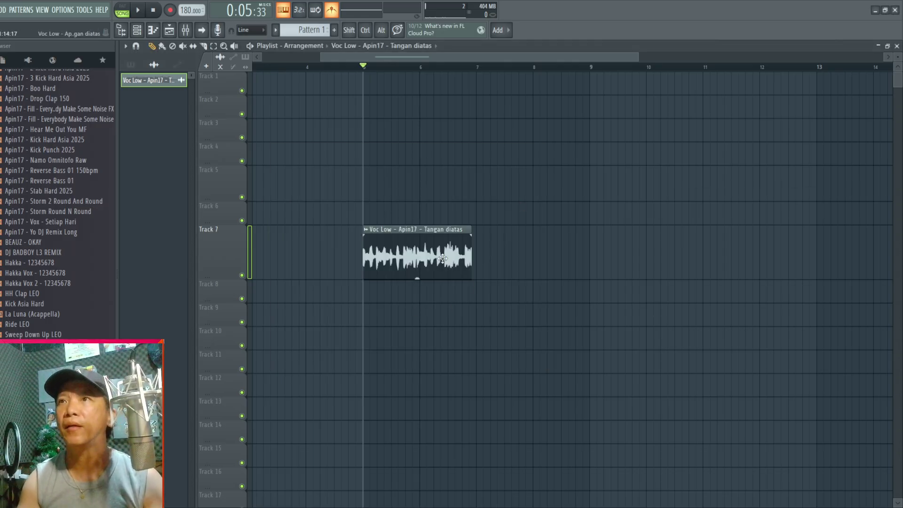
Extend the vocal clip's end to bar 11 and play it against the metronome.
scroll(477, 231, up, 4)
scroll(478, 242, down, 1)
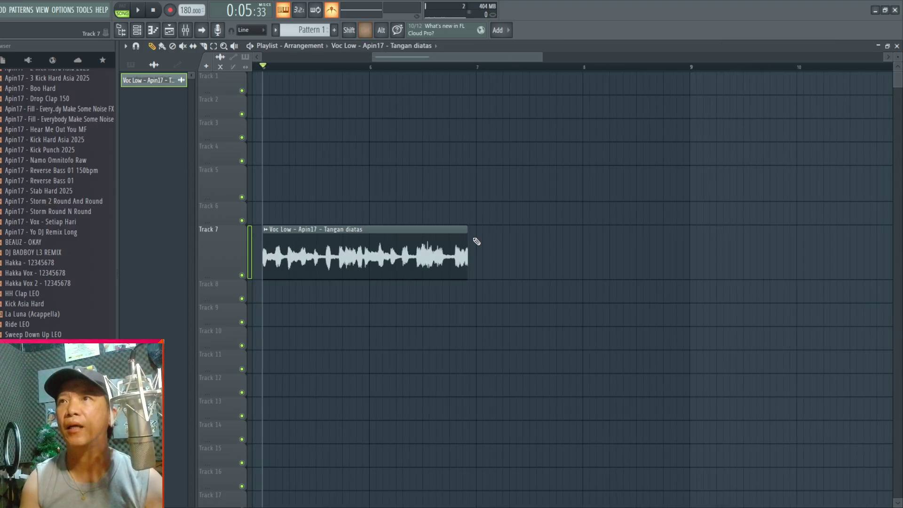
drag(470, 230, 899, 238)
scroll(479, 303, down, 3)
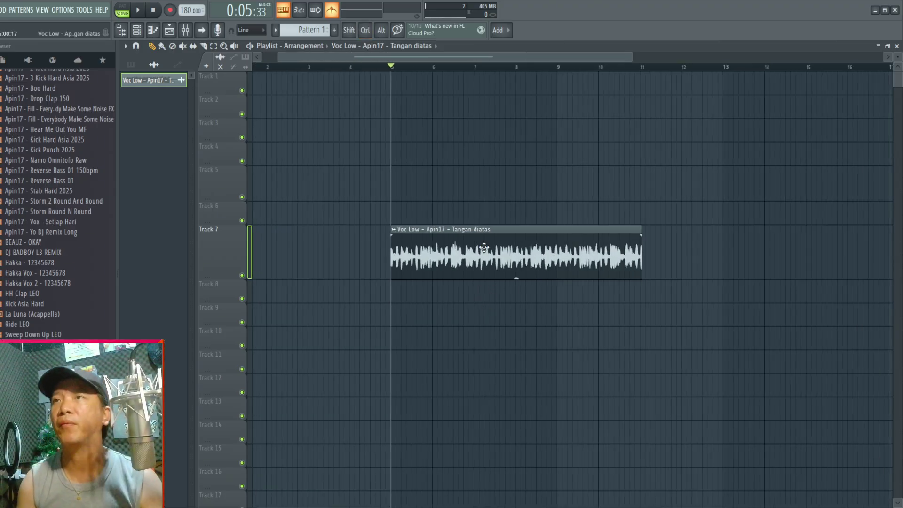
key(space)
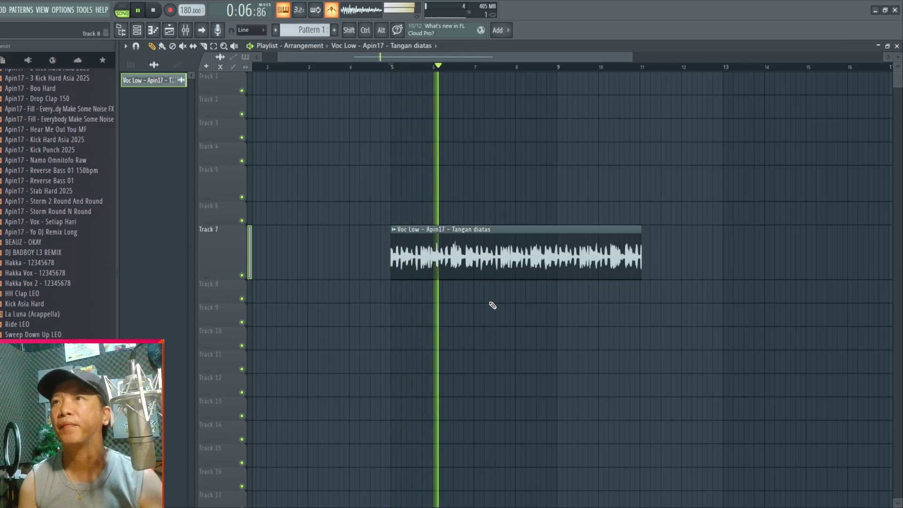
scroll(591, 323, up, 2)
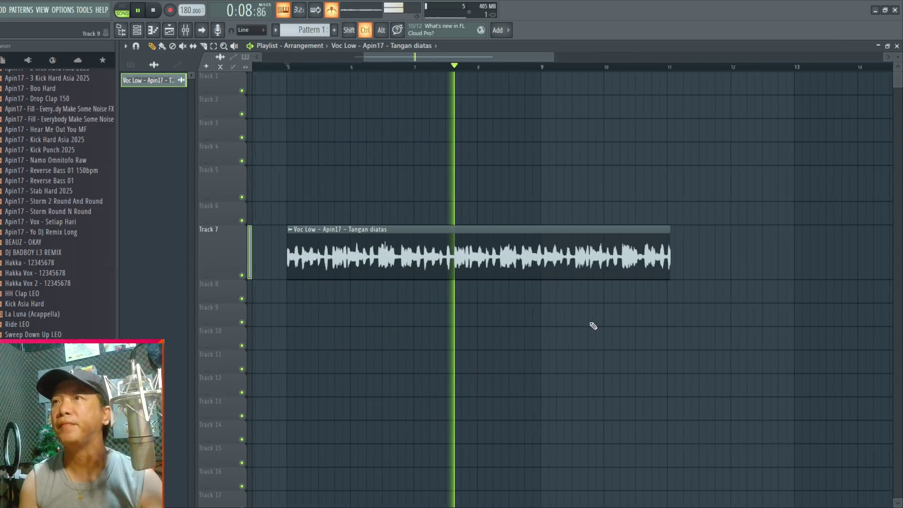
key(space)
scroll(593, 325, up, 1)
scroll(544, 236, down, 4)
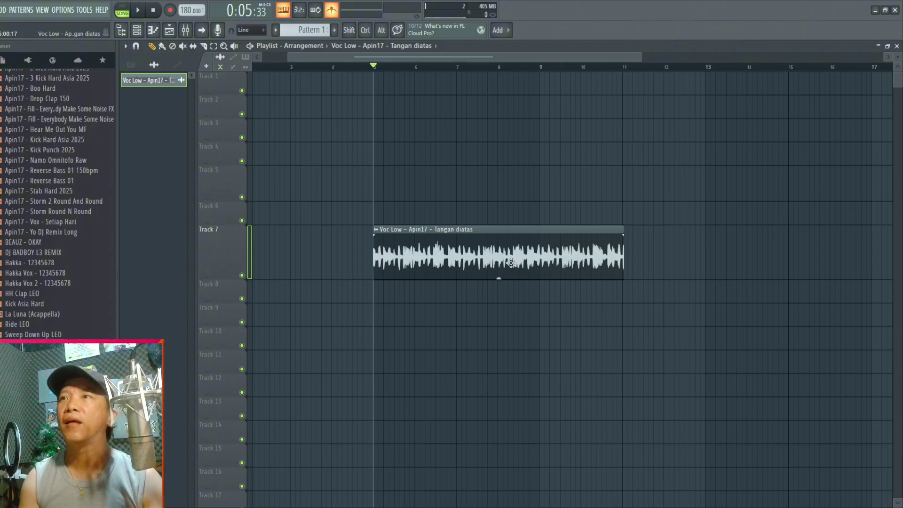
Set the vocal clip's source tempo to 140 BPM through tempo autodetection, and close its channel settings.
double_click(532, 235)
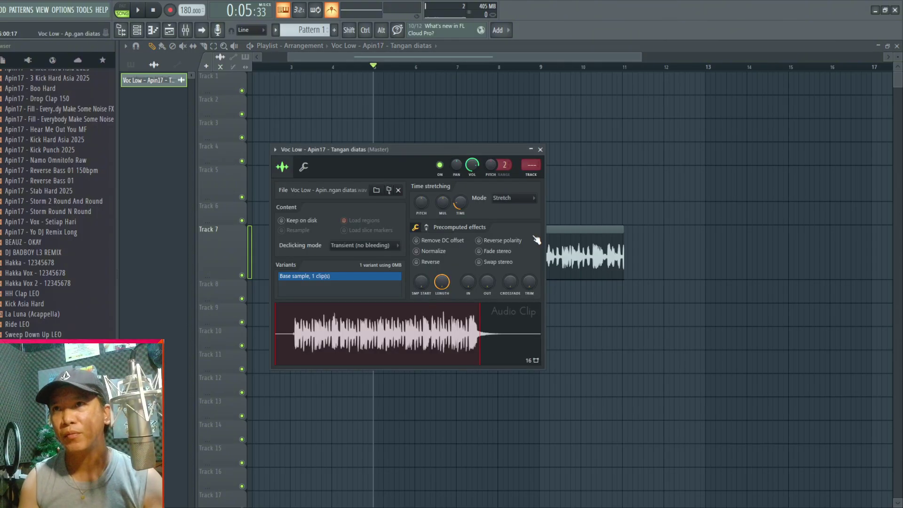
right_click(461, 204)
click(479, 219)
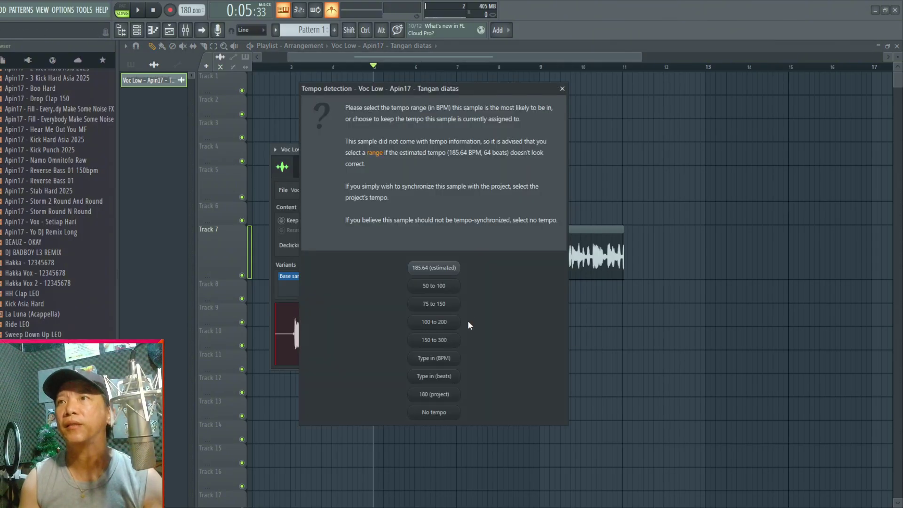
click(441, 360)
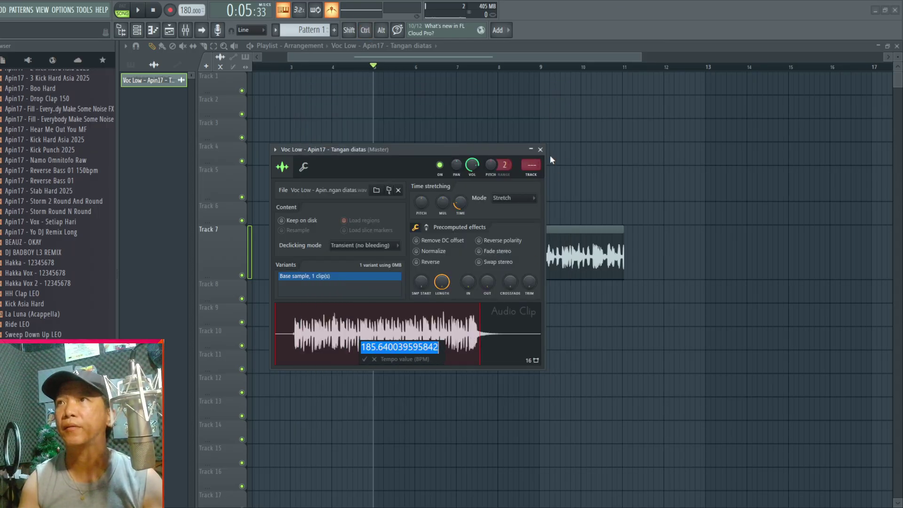
text(140)
key(Return)
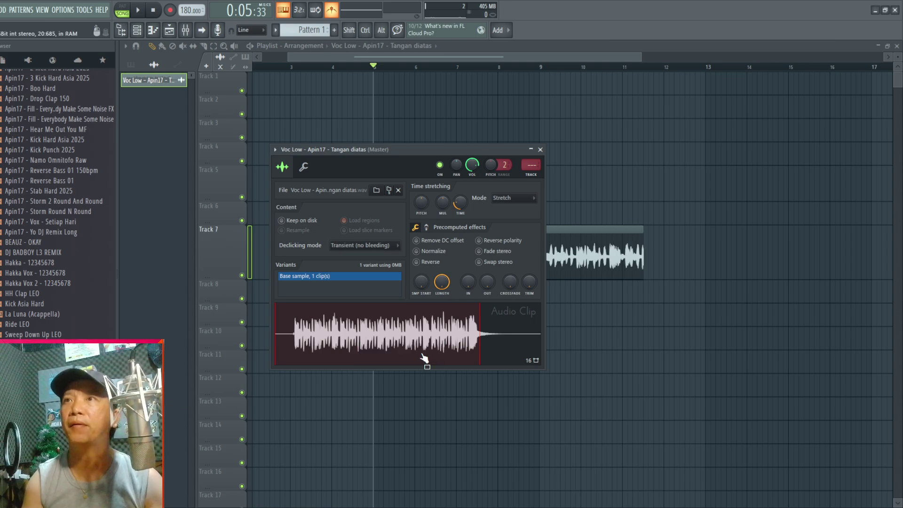
click(541, 150)
Play the vocal clip from bar 5 past bar 9 to check its timing at the 140 BPM setting.
scroll(448, 279, down, 5)
scroll(430, 261, up, 3)
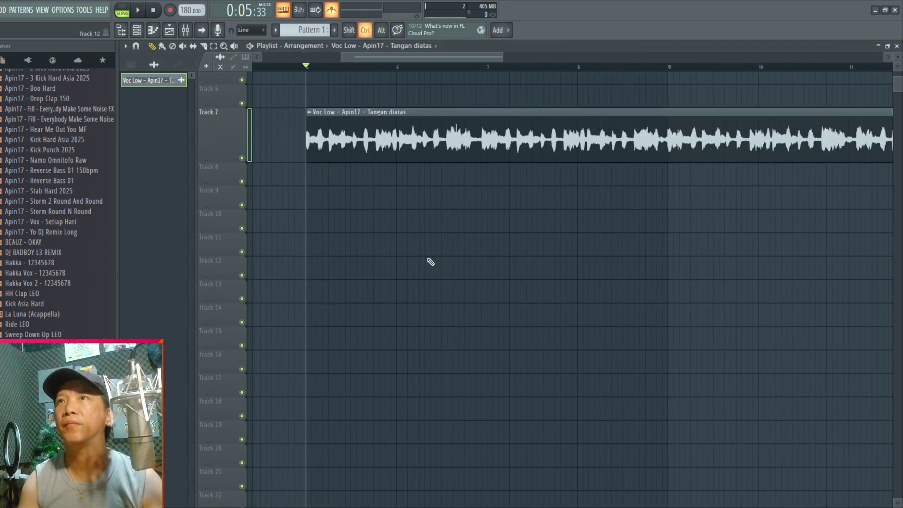
scroll(420, 251, up, 4)
key(space)
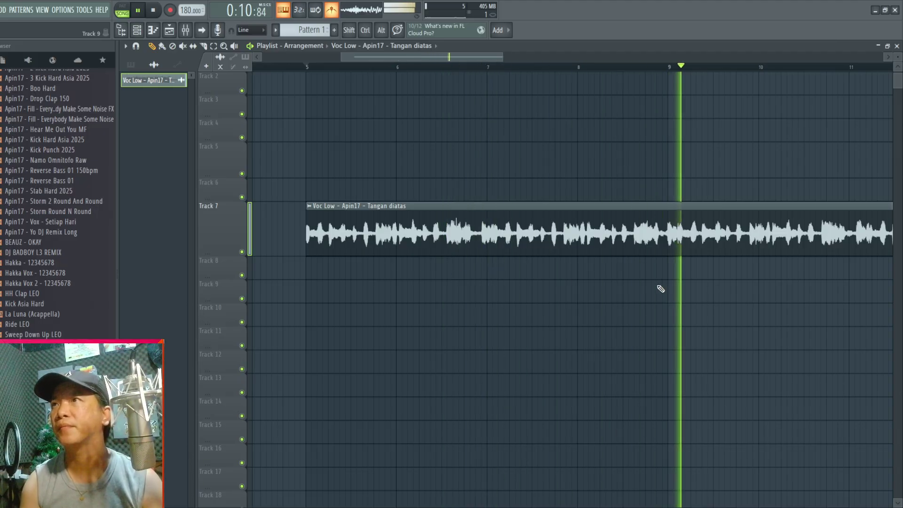
key(space)
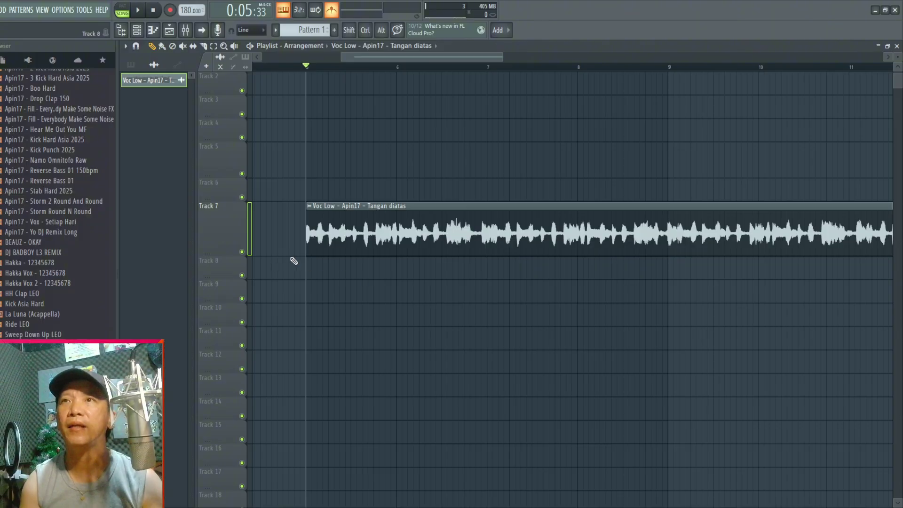
Set the vocal clip's source tempo to 150 BPM through tempo autodetection, and close its channel settings.
double_click(456, 210)
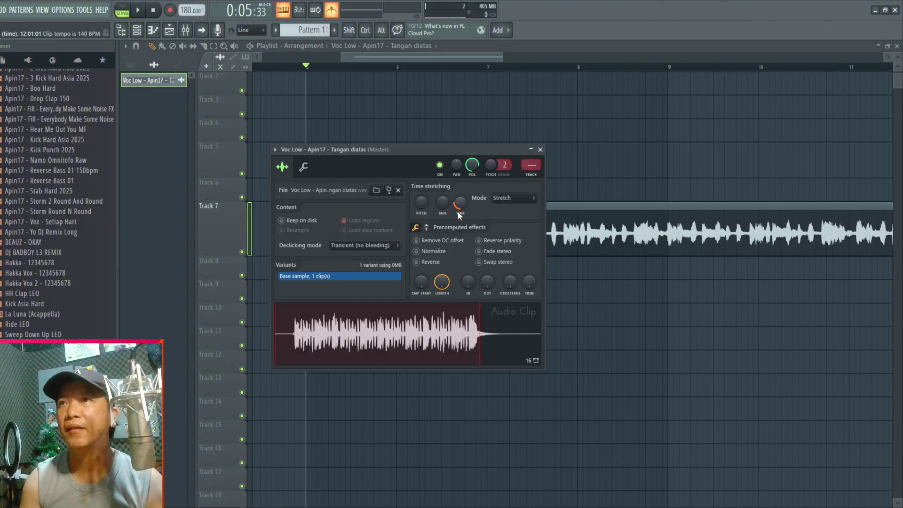
drag(516, 154, 519, 238)
right_click(463, 294)
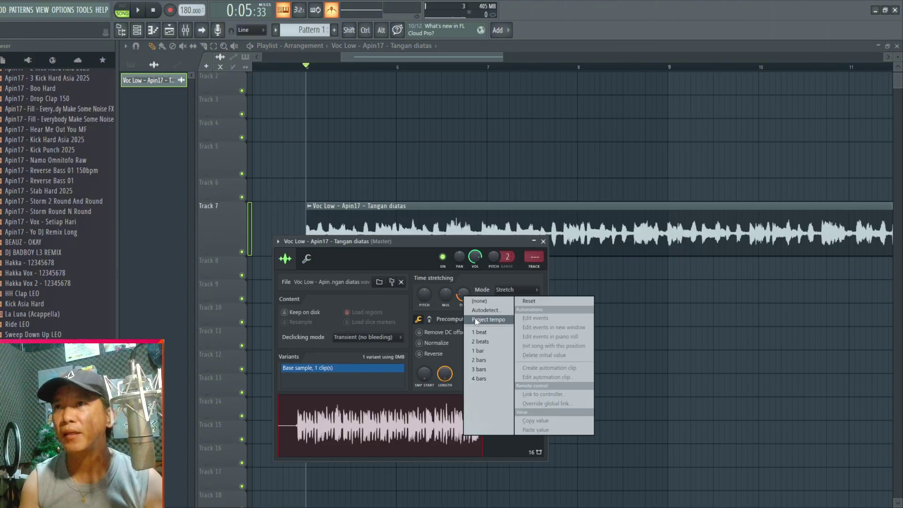
click(486, 310)
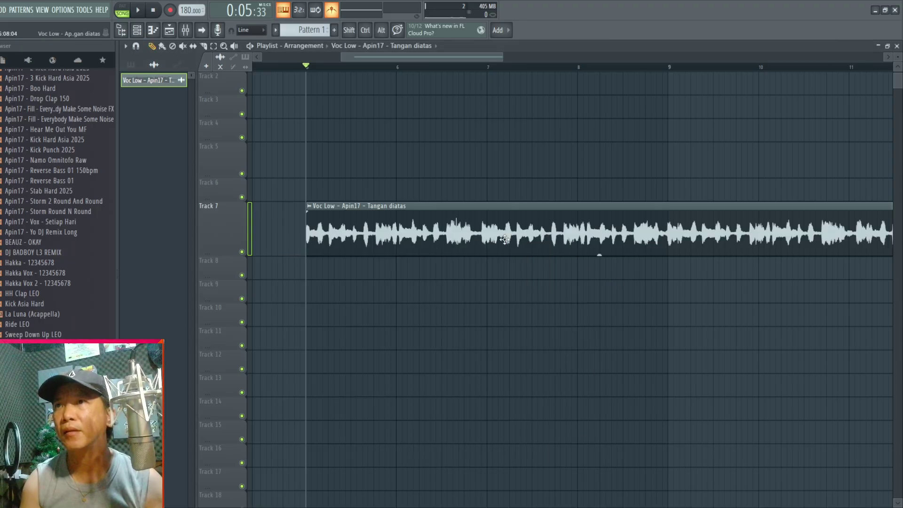
right_click(462, 293)
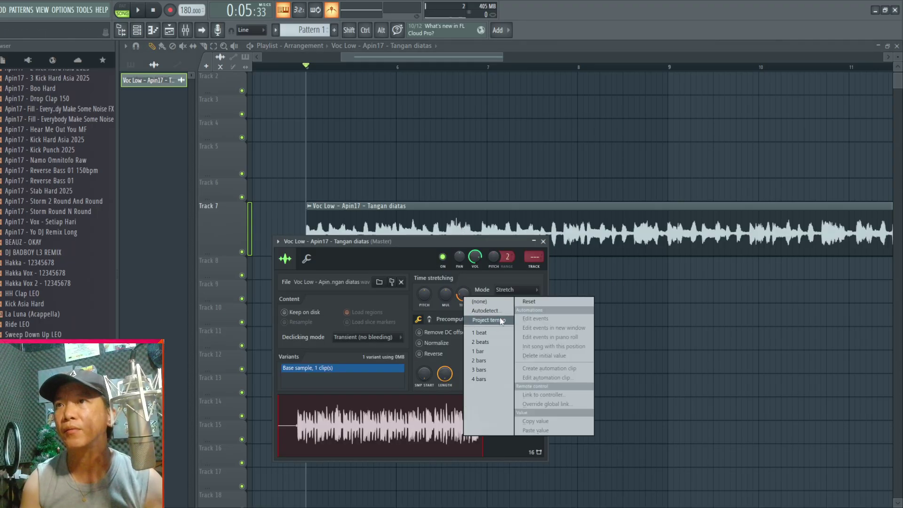
click(485, 315)
click(439, 362)
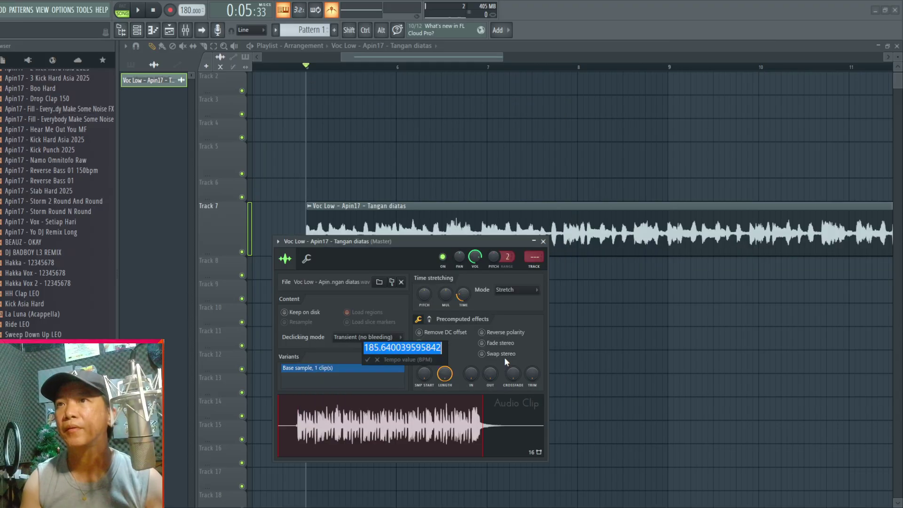
text(150)
key(Return)
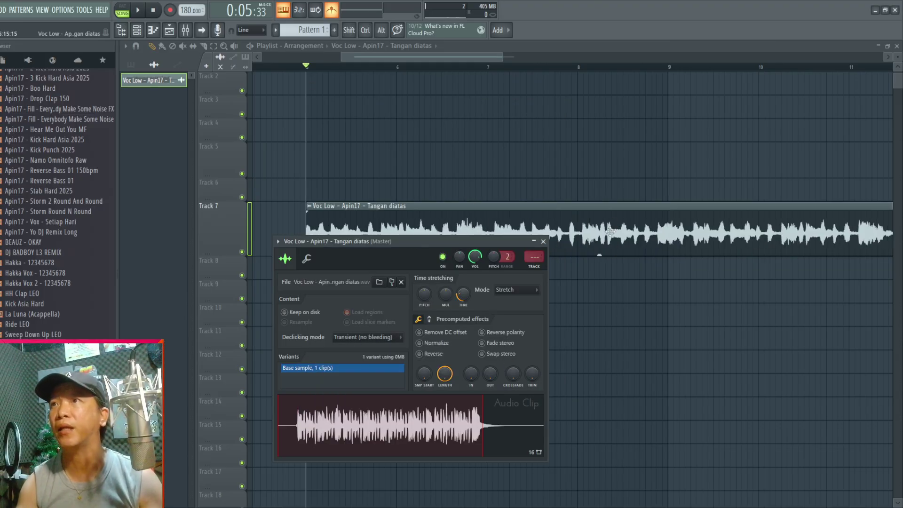
click(543, 241)
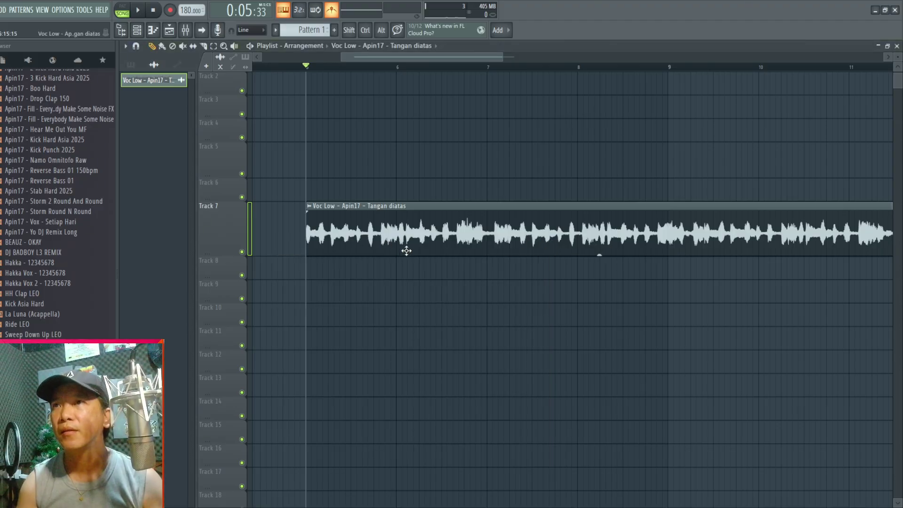
Return the playhead from bar 7 to bar 5 and play the vocal clip with the metronome at its 150 BPM setting.
click(487, 68)
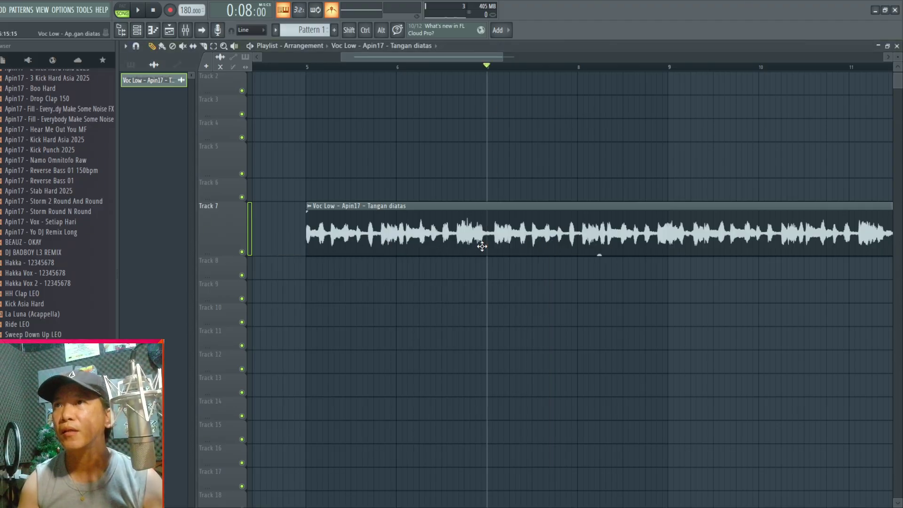
key(space)
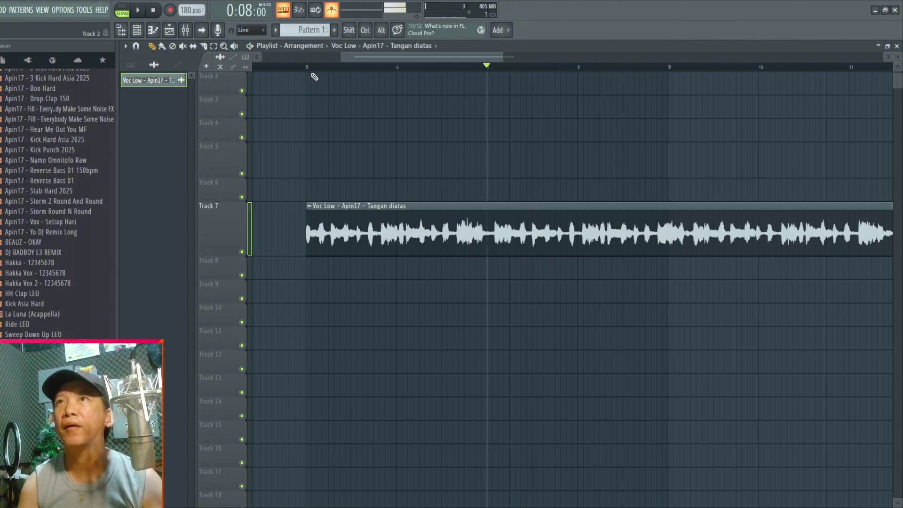
click(312, 70)
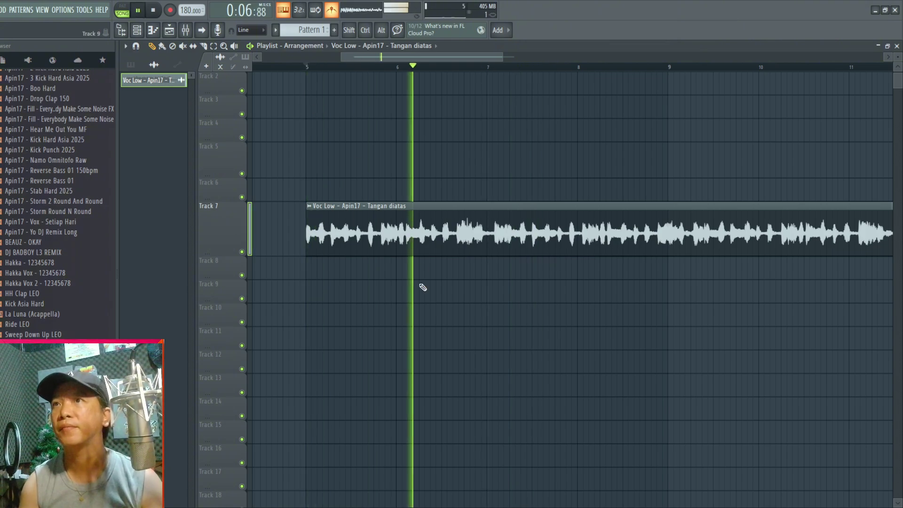
key(space)
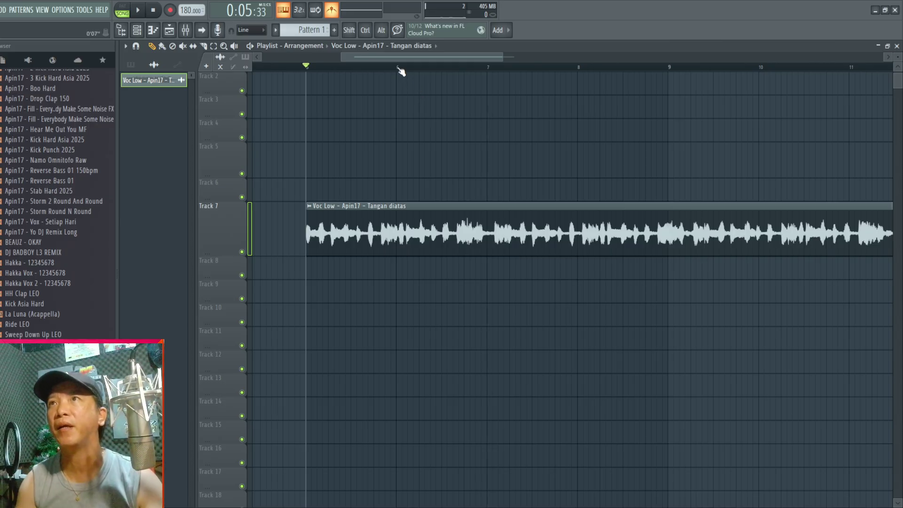
Set the vocal clip's source tempo to 130 BPM through tempo autodetection, and close its channel settings.
click(489, 67)
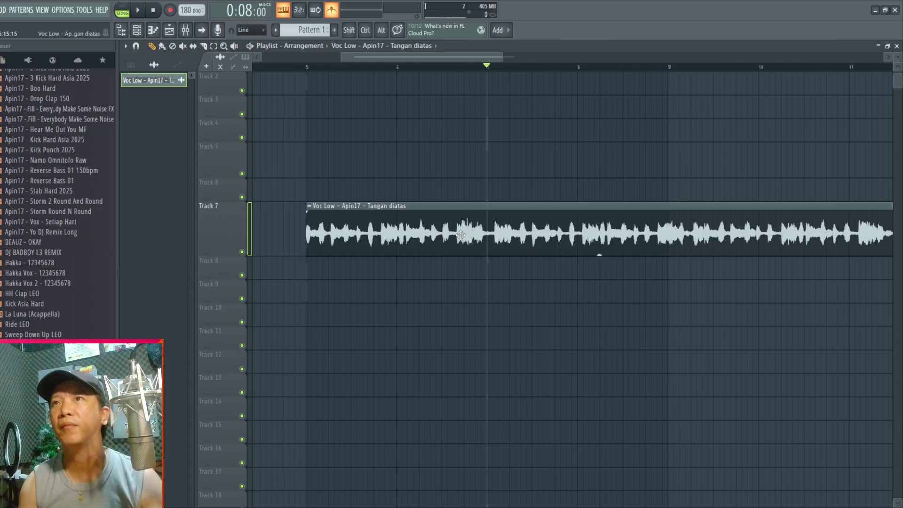
double_click(531, 226)
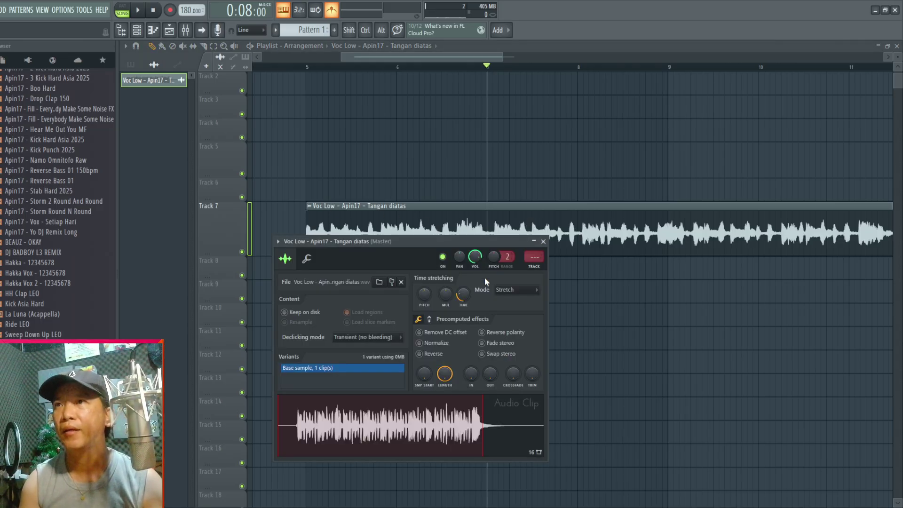
click(484, 280)
click(483, 307)
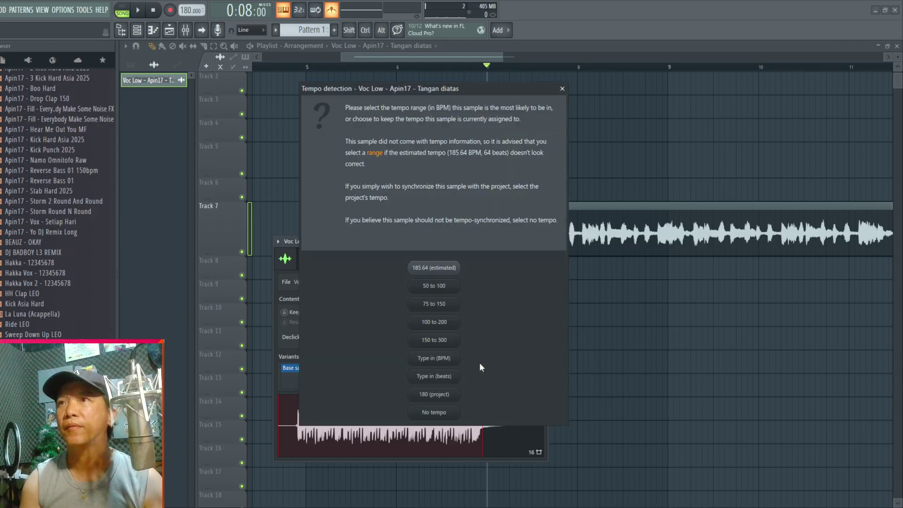
click(445, 358)
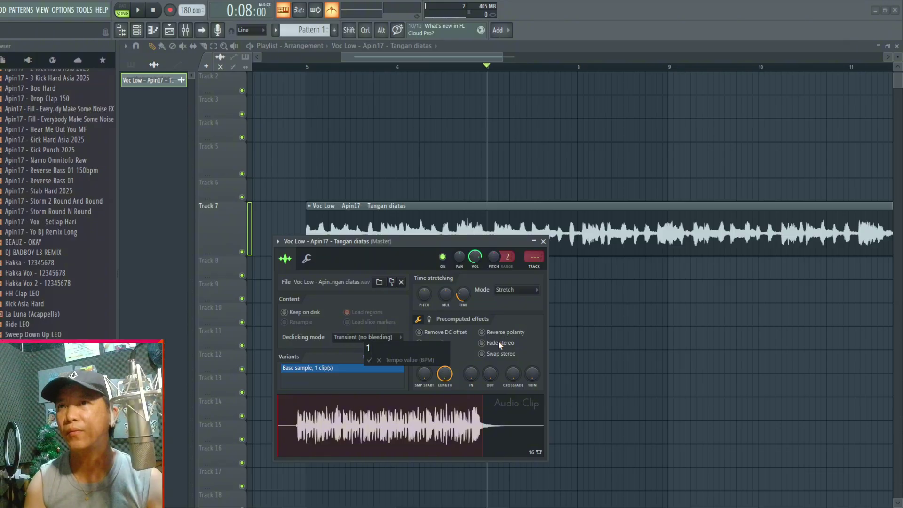
text(80)
key(Return)
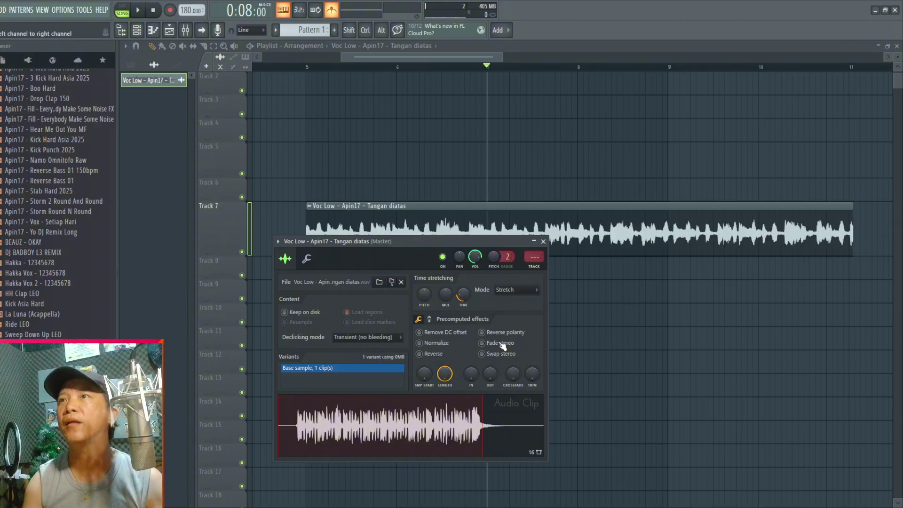
click(545, 242)
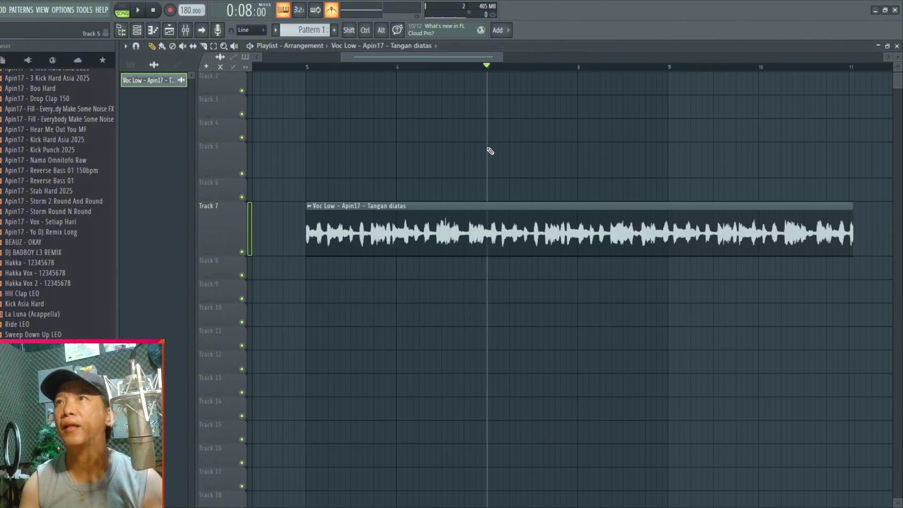
Play the vocal clip with the metronome, restarting from bar 5, to check its timing at the 130 BPM setting.
scroll(490, 151, up, 3)
click(430, 68)
key(space)
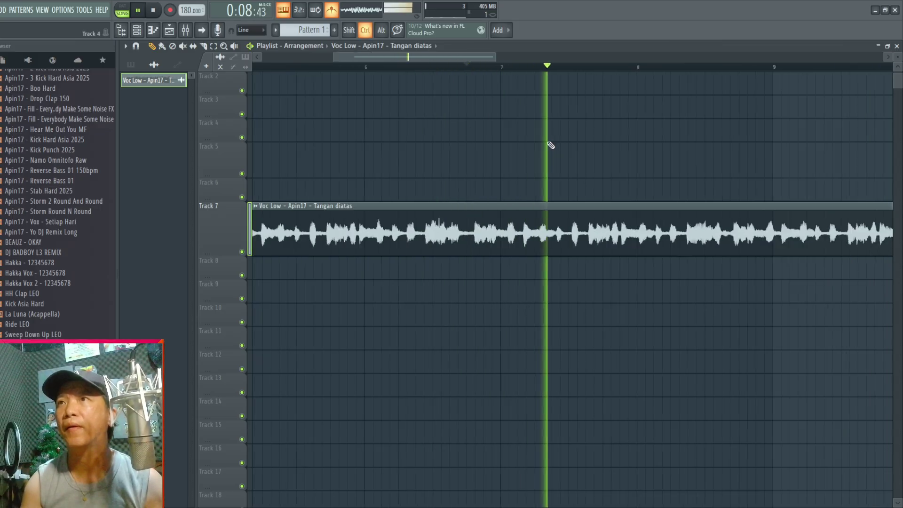
scroll(549, 145, down, 3)
click(343, 72)
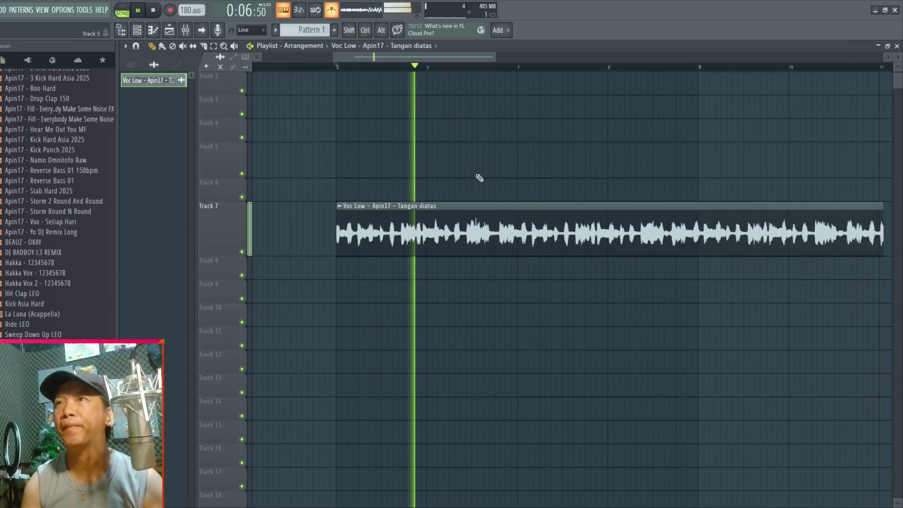
key(space)
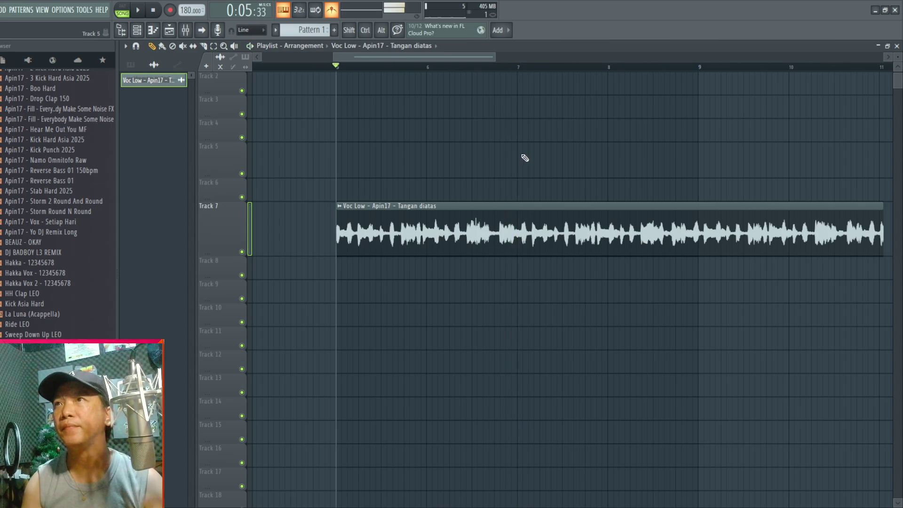
Set the vocal clip's source tempo to 135 BPM through tempo autodetection, start playback from bar 5, and close its channel settings.
double_click(539, 215)
click(466, 300)
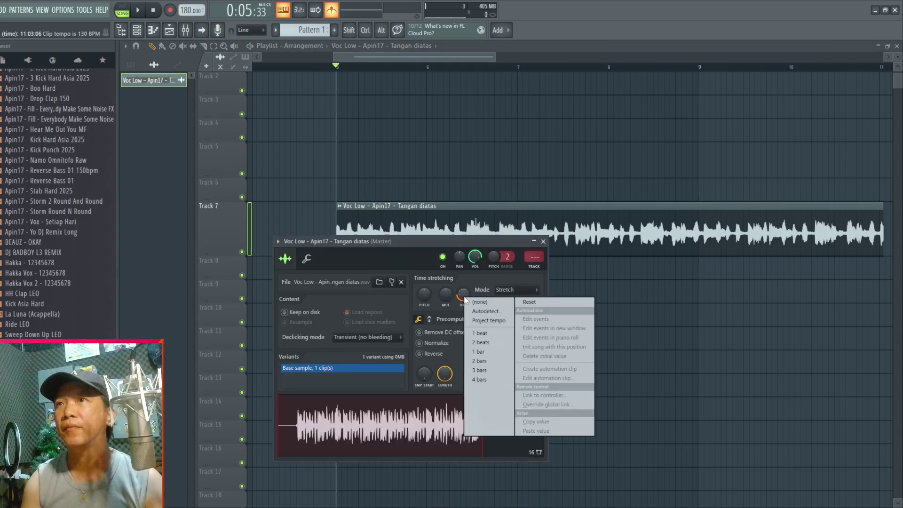
click(487, 332)
click(449, 363)
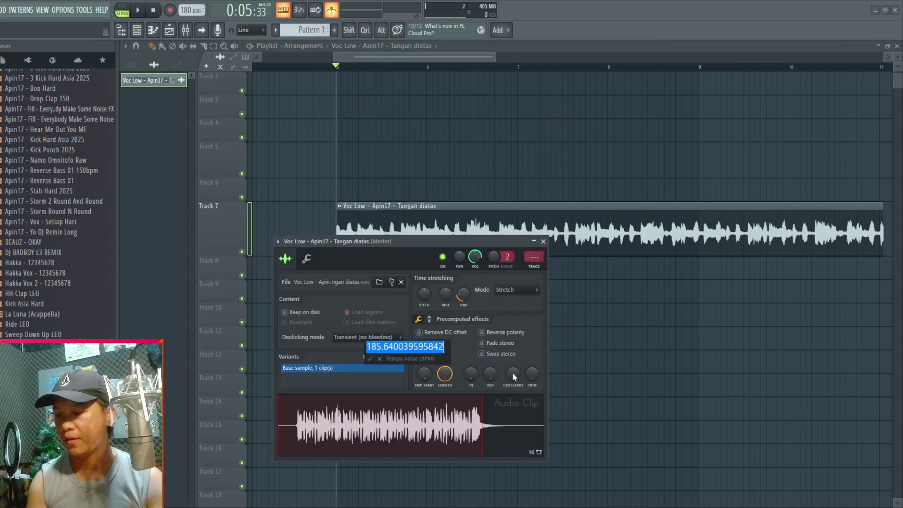
text(135)
key(Return)
key(space)
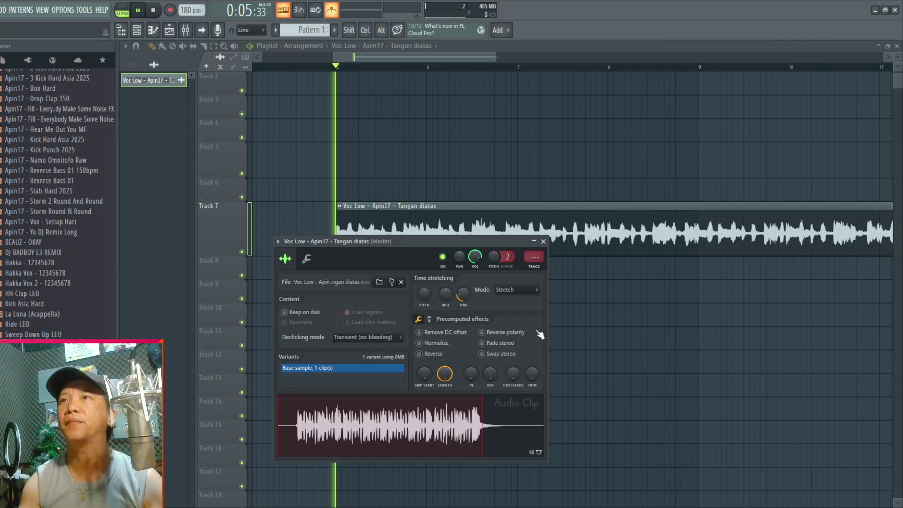
click(543, 242)
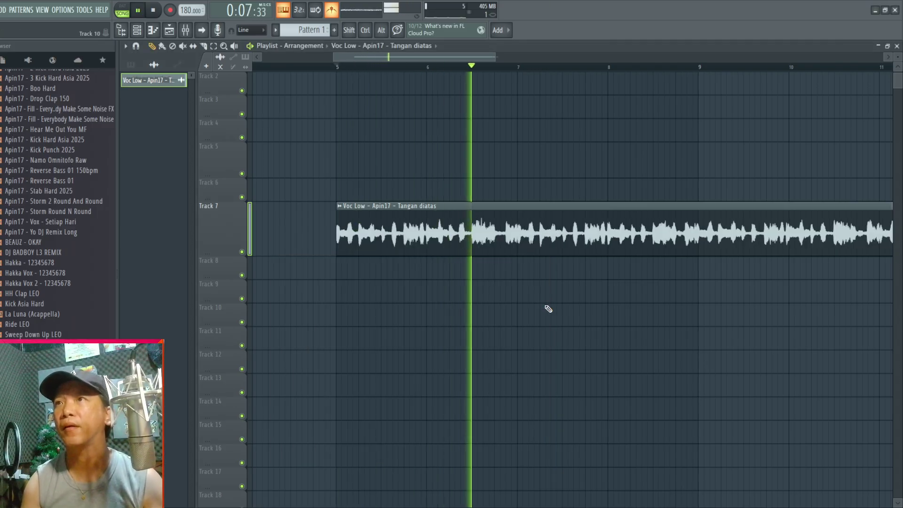
Listen to the vocal clip past bar 12 at its 135 BPM setting, and extend its end to about bar 14.5.
scroll(703, 286, up, 4)
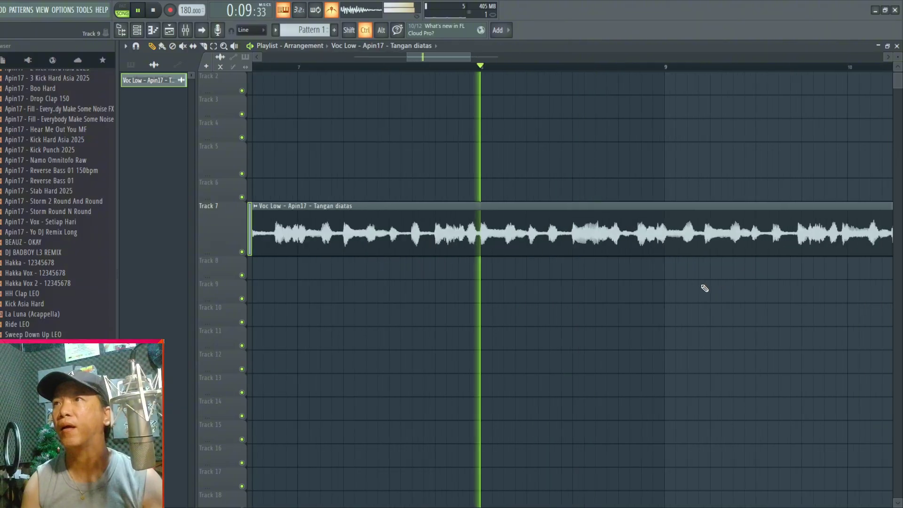
scroll(507, 269, down, 4)
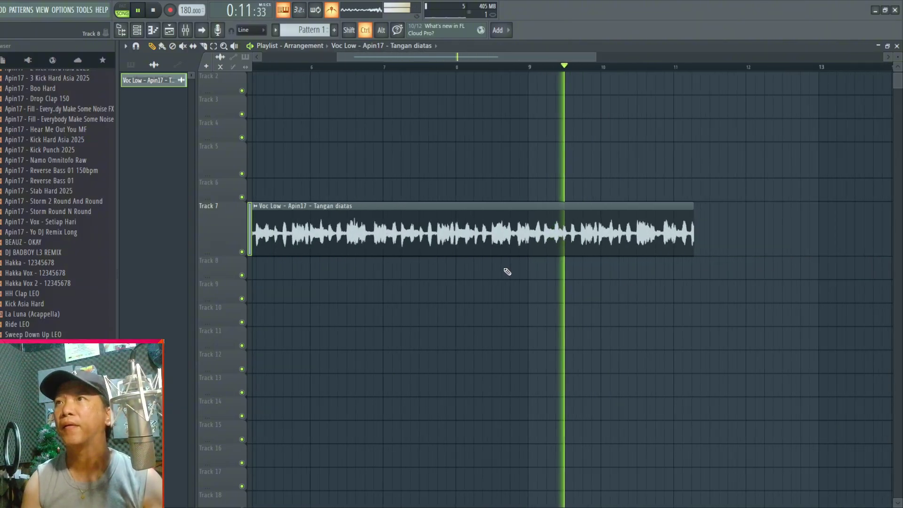
drag(595, 207, 709, 207)
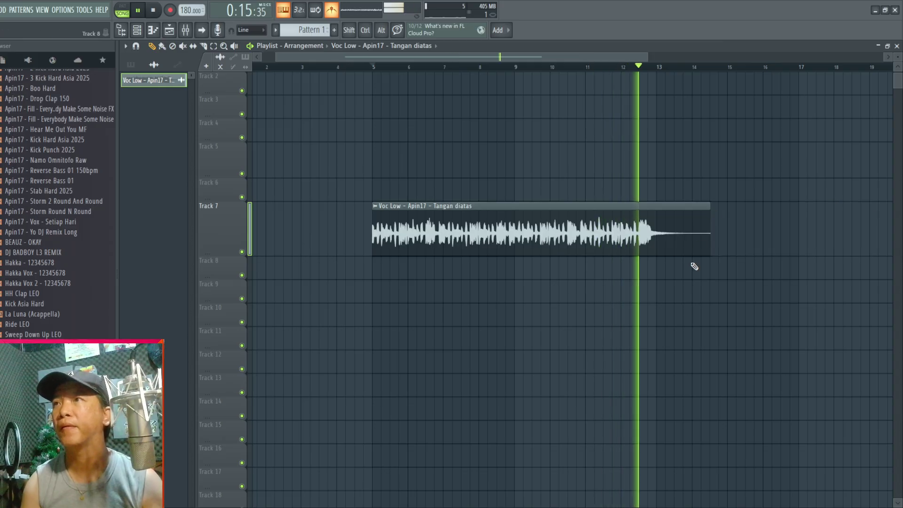
key(space)
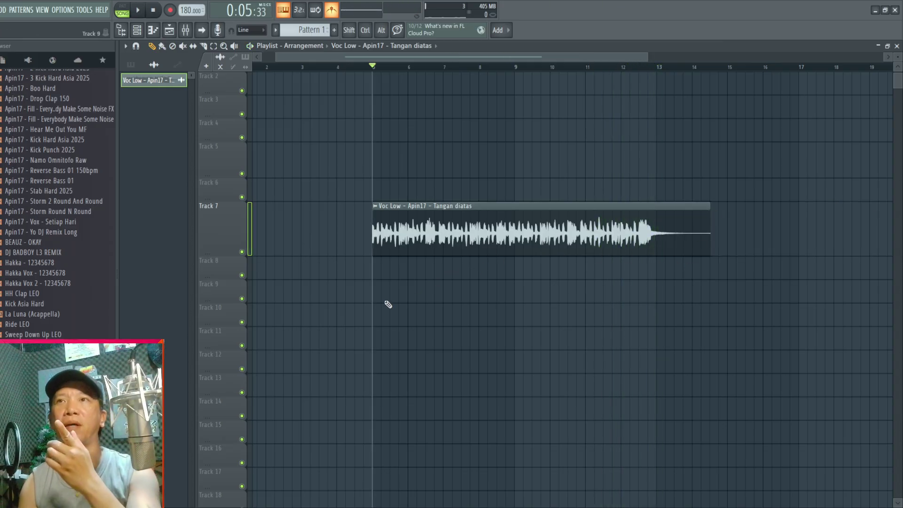
Compare the vocal waveform with the beat lines between bars 5 and 6, and nudge the clip slightly earlier to start at bar 5.
scroll(392, 264, up, 5)
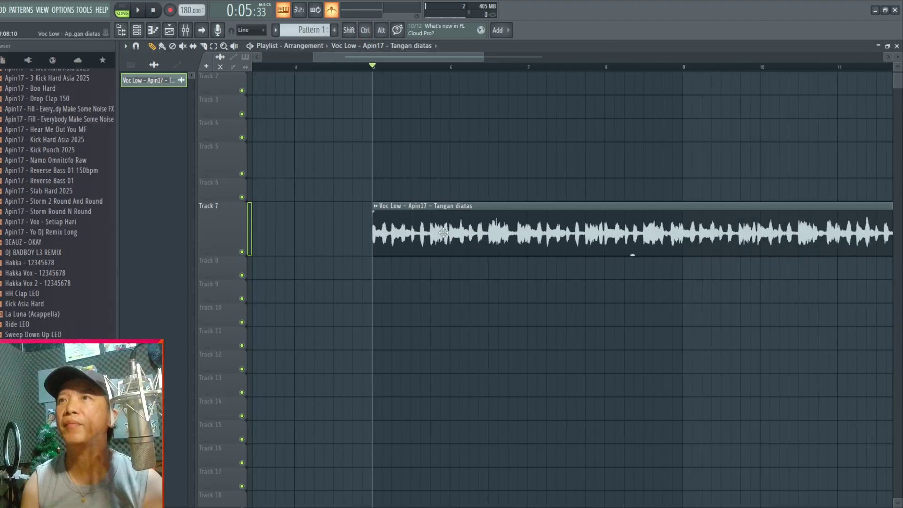
scroll(382, 250, up, 4)
click(472, 67)
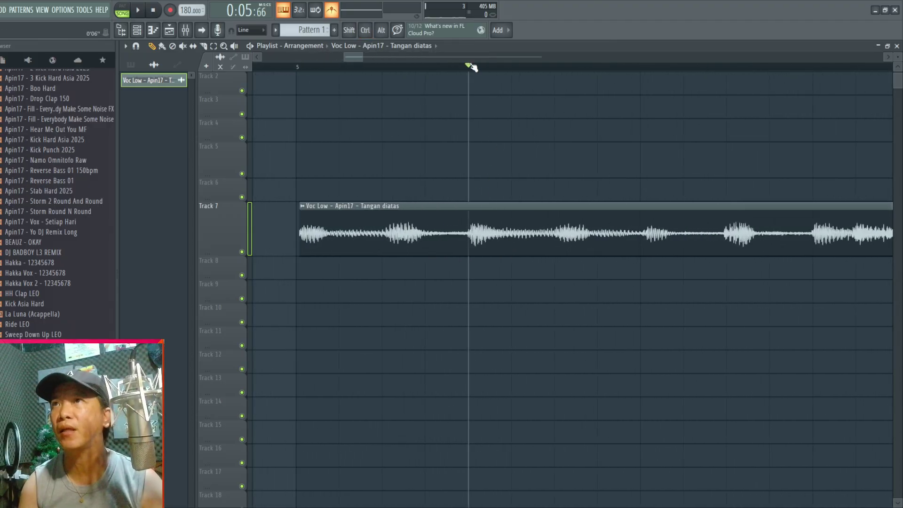
click(641, 66)
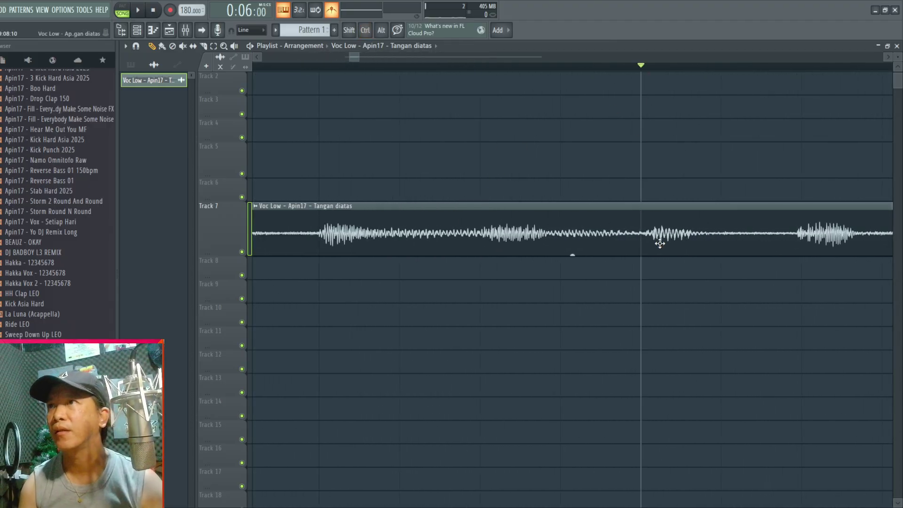
scroll(643, 68, up, 3)
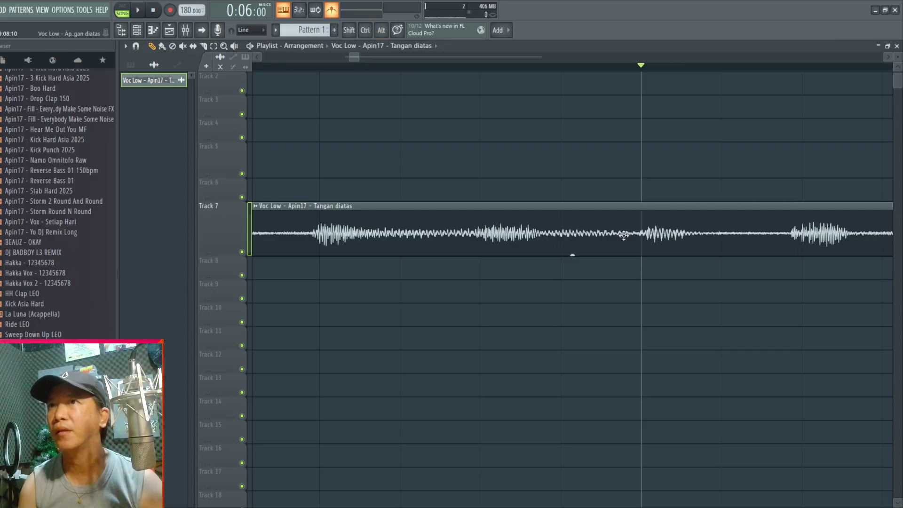
scroll(599, 249, up, 3)
scroll(687, 77, up, 3)
click(687, 67)
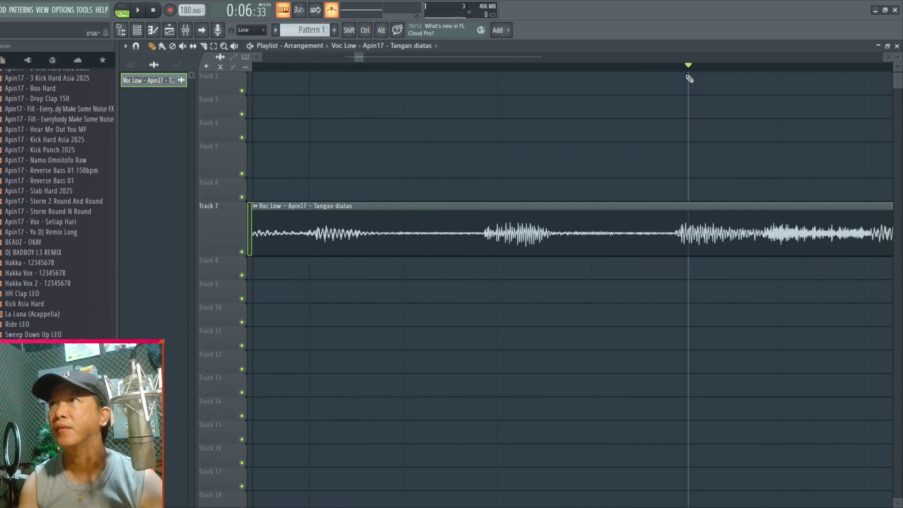
scroll(611, 252, down, 5)
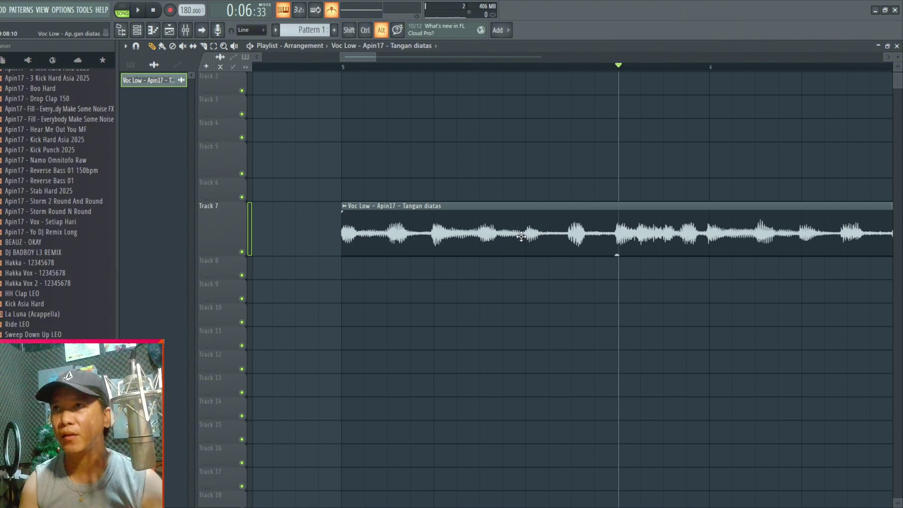
drag(537, 236, 540, 238)
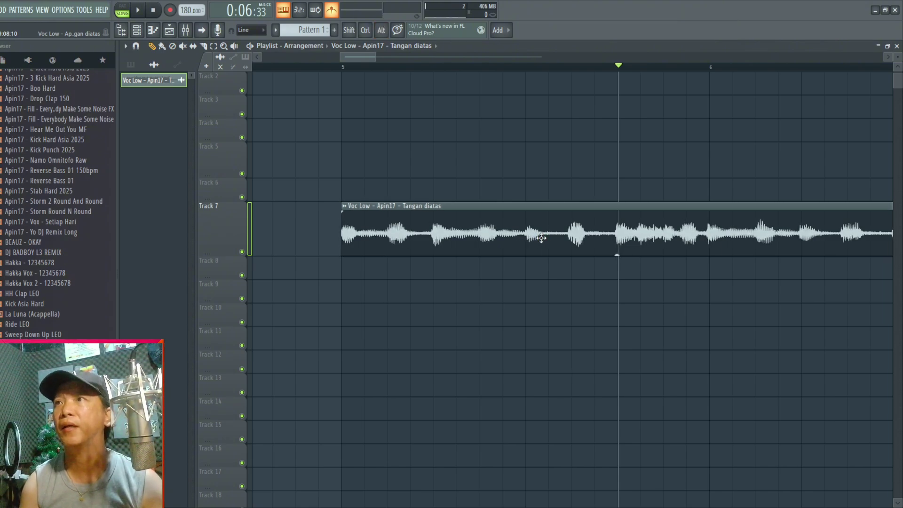
Play the realigned vocal clip from bar 5 with the metronome to check its timing.
click(347, 68)
key(space)
scroll(475, 142, down, 4)
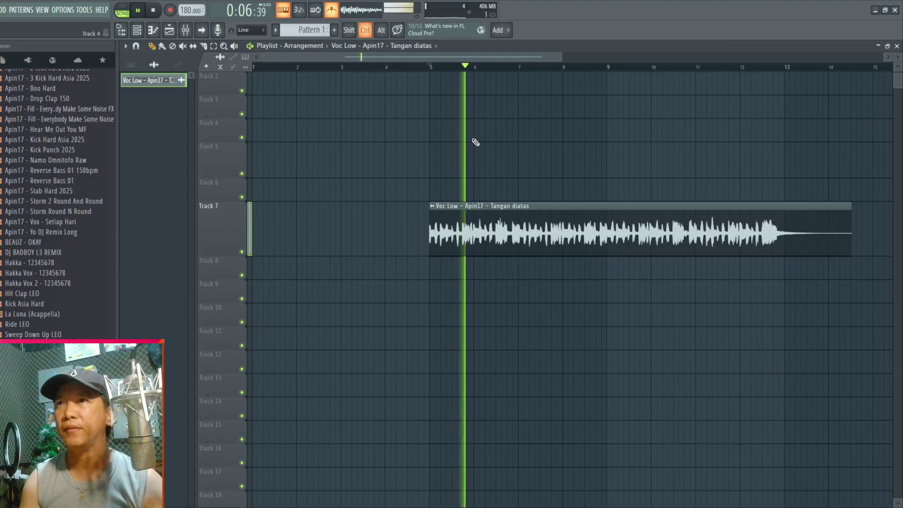
key(space)
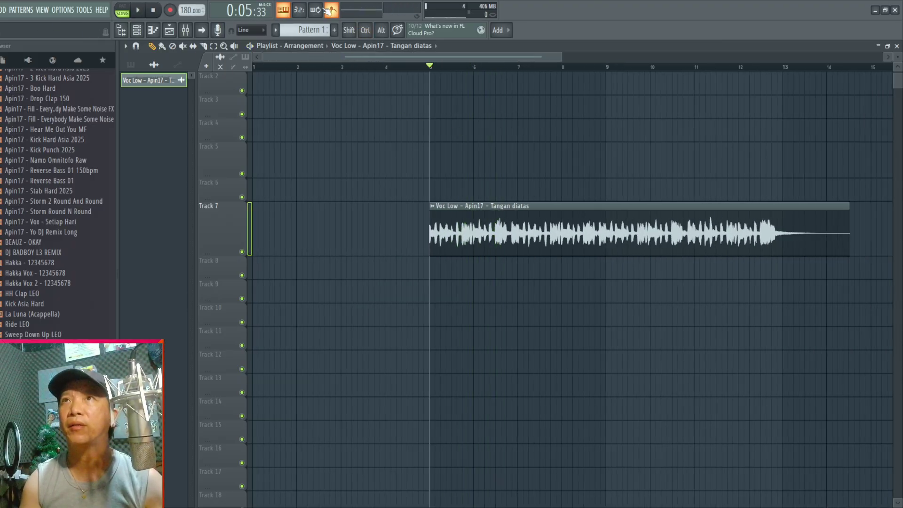
Find and preview the BEATNIKO loop in the browser, and place three consecutive copies on Track 5 from bar 5 to bar 11.
drag(71, 303, 73, 307)
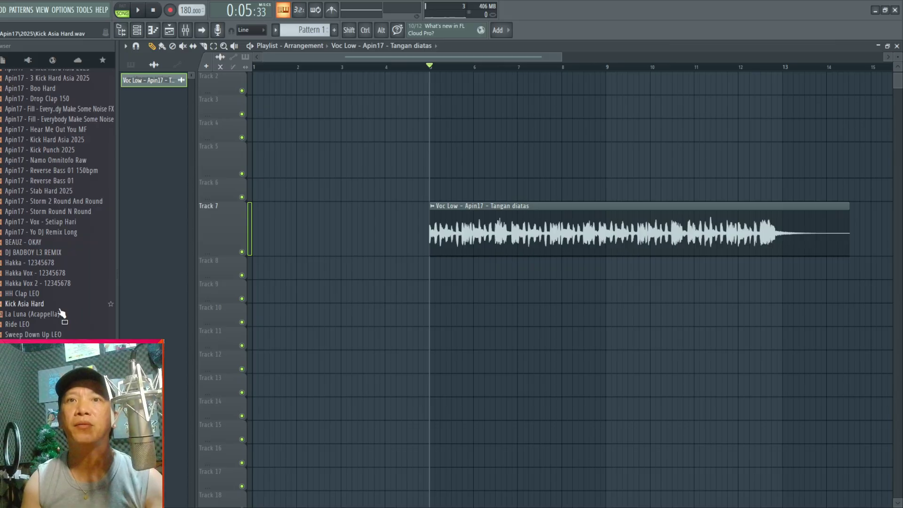
scroll(63, 314, down, 10)
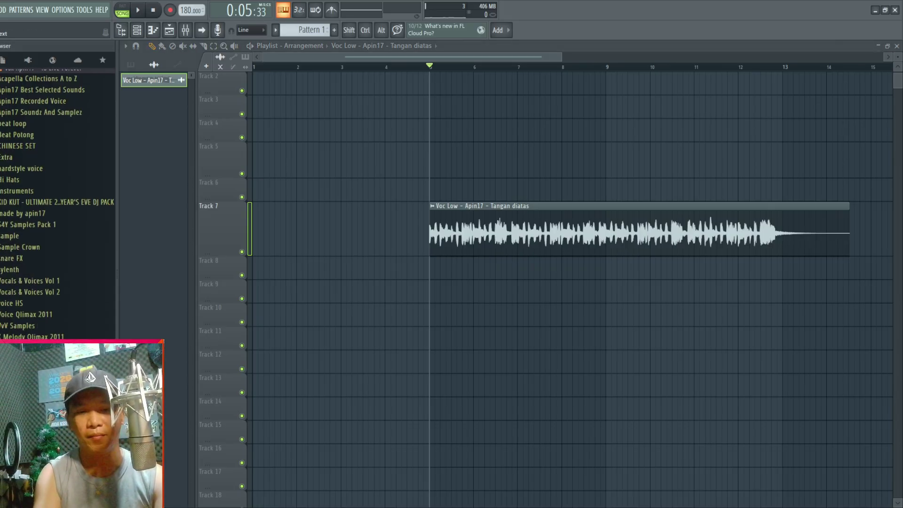
scroll(57, 202, down, 10)
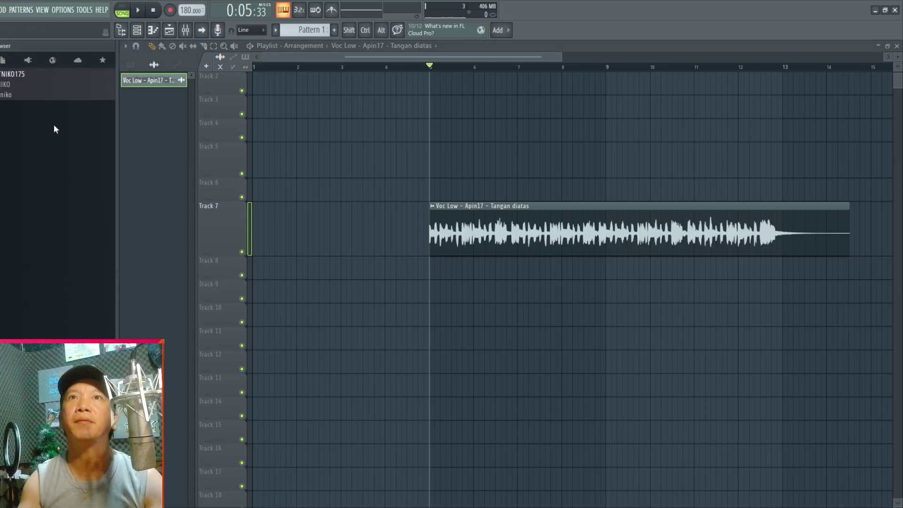
click(7, 84)
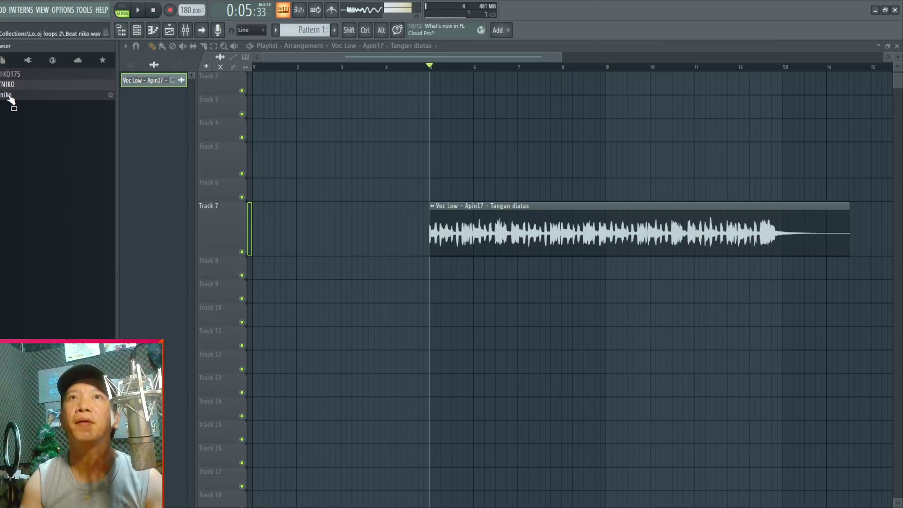
click(10, 96)
drag(6, 88, 625, 183)
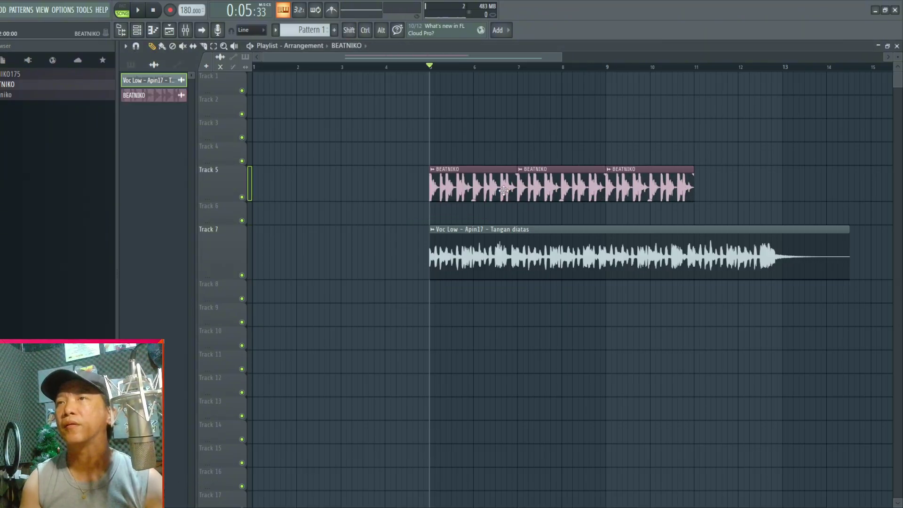
Play the beat loops together with the vocal clip from bar 5 past bar 9, and reduce Track 7's height.
key(space)
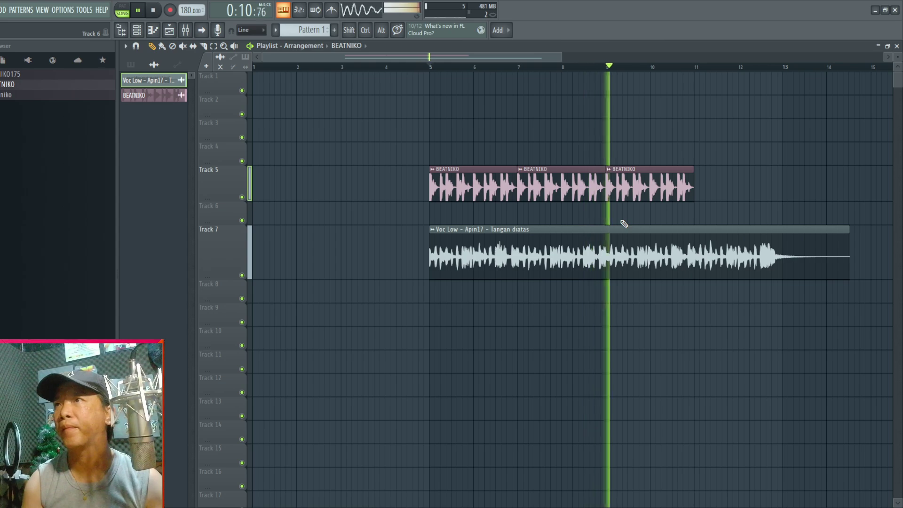
key(space)
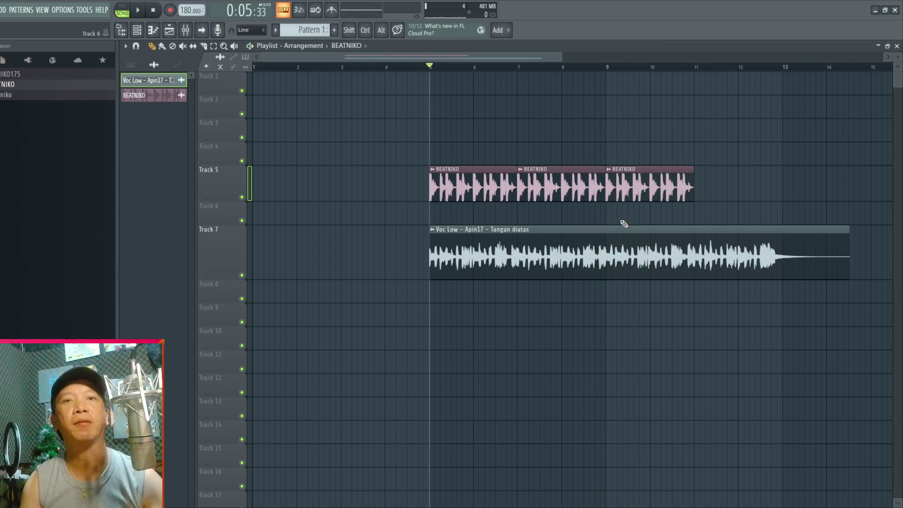
scroll(623, 224, down, 4)
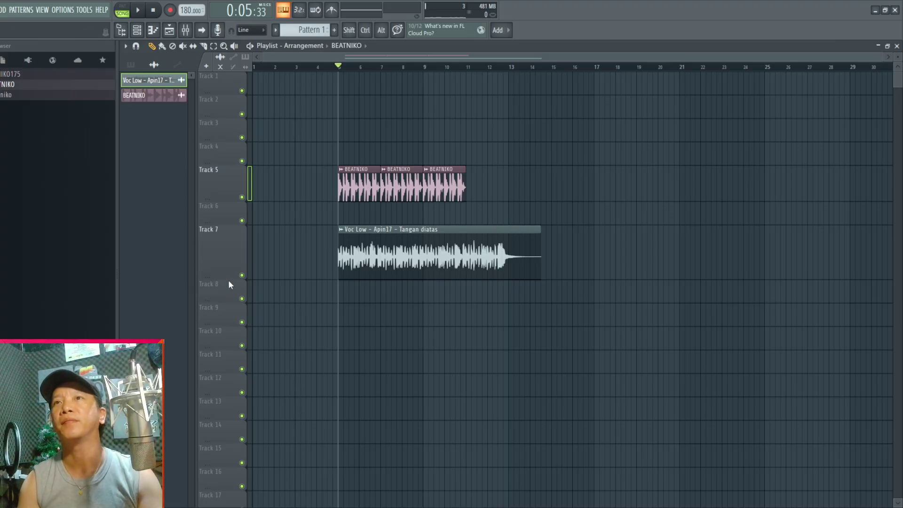
drag(228, 279, 228, 256)
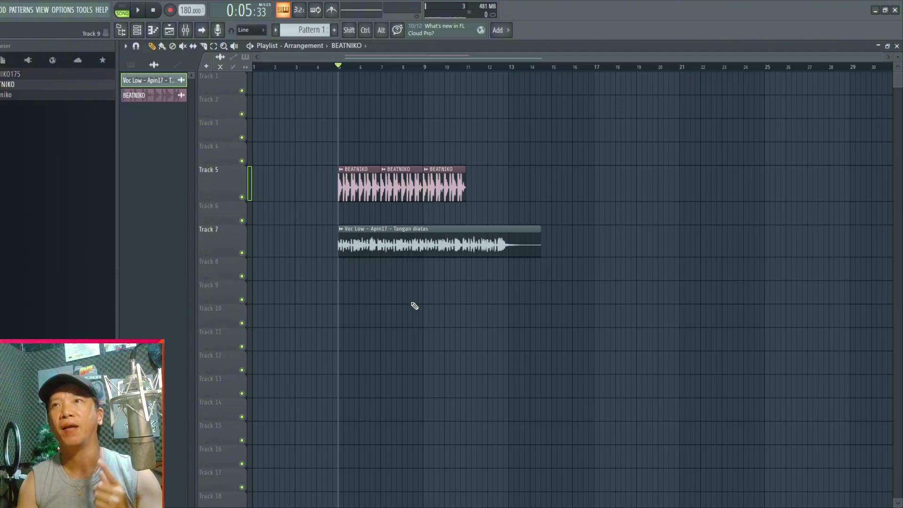